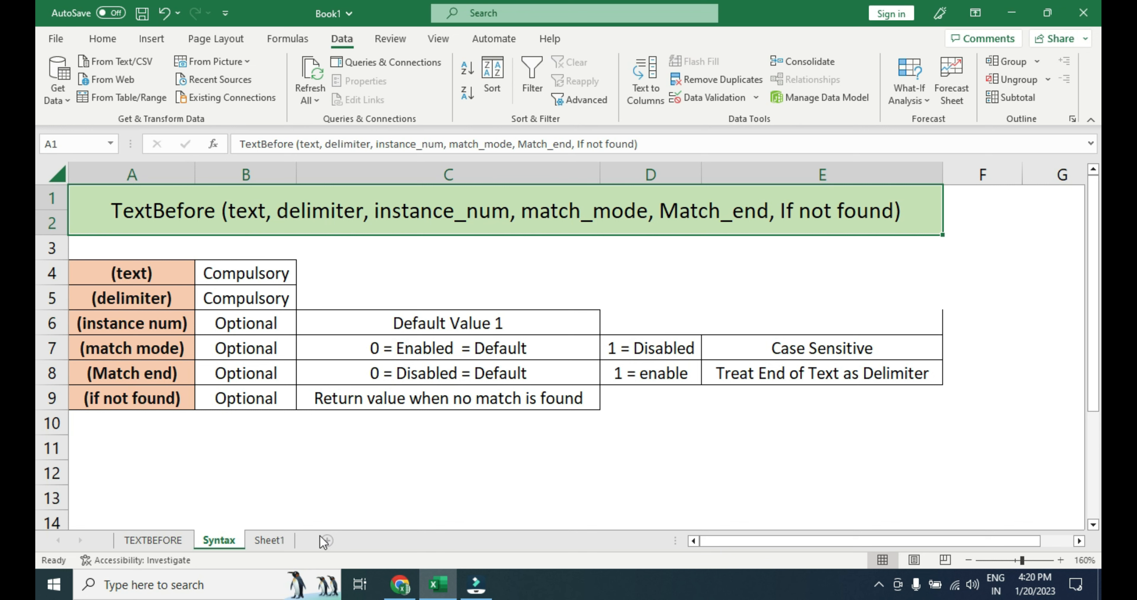
- Open Sheet1 and clear the existing result in cell F3
click(282, 539)
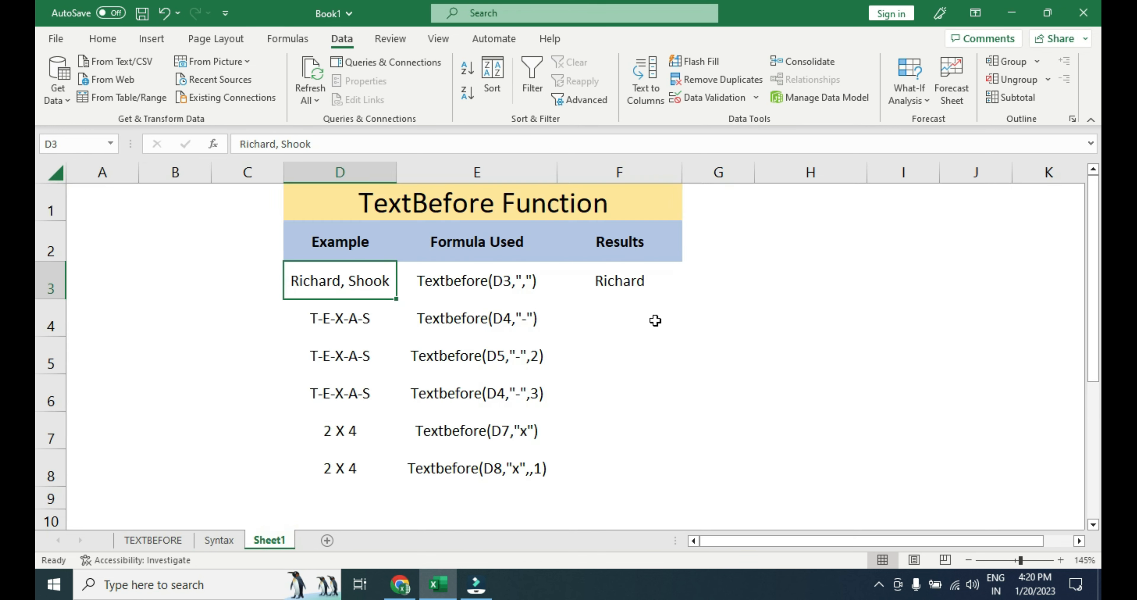
click(660, 294)
key(Delete)
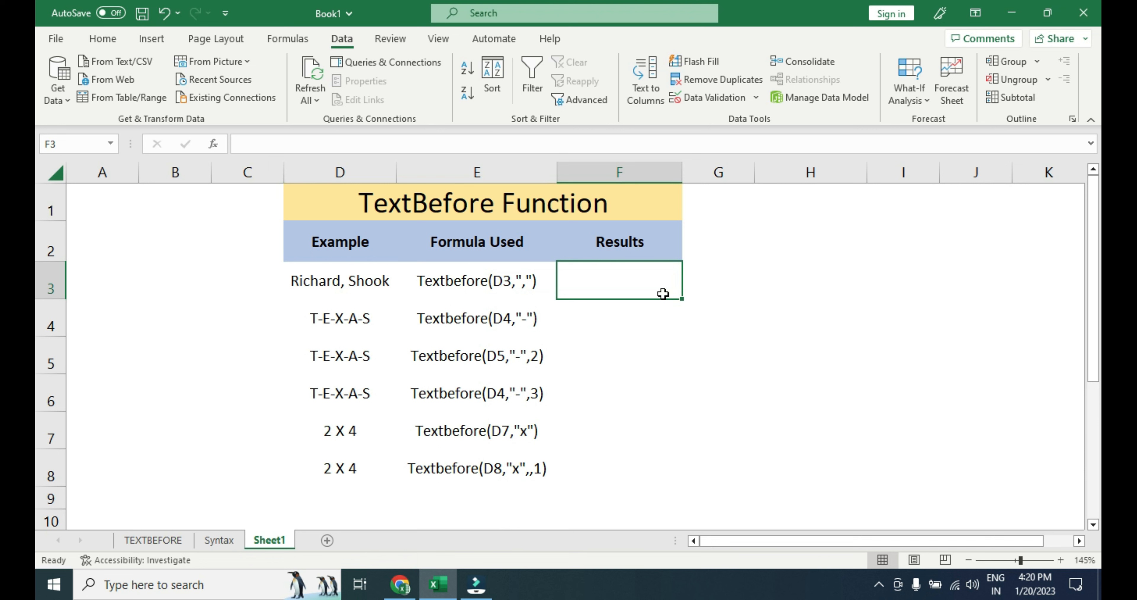
key(Left)
key(Left)
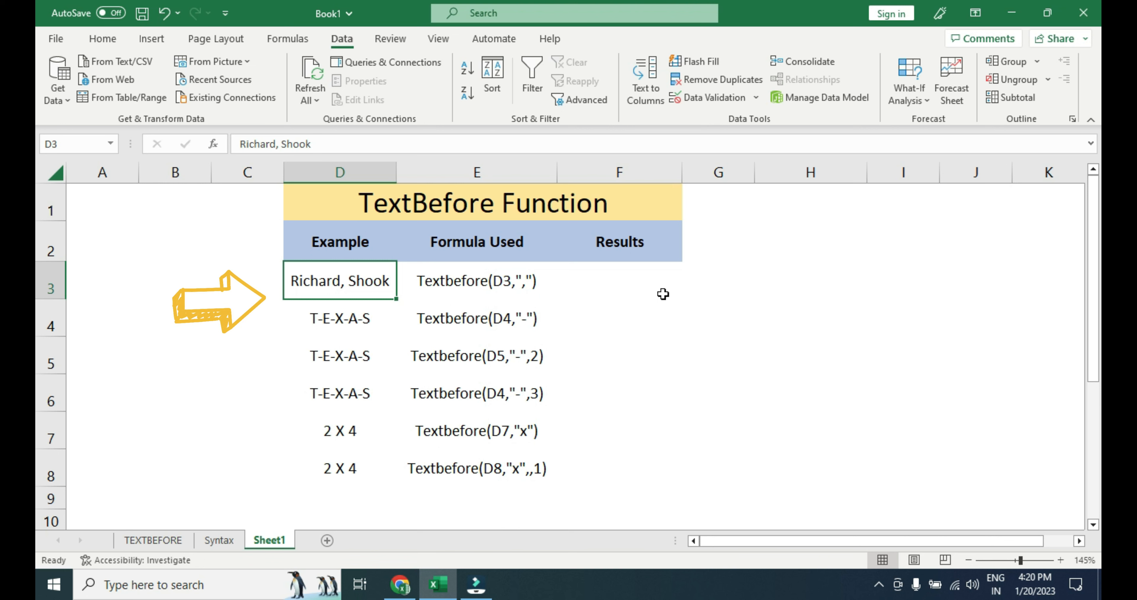
key(Right)
key(Right)
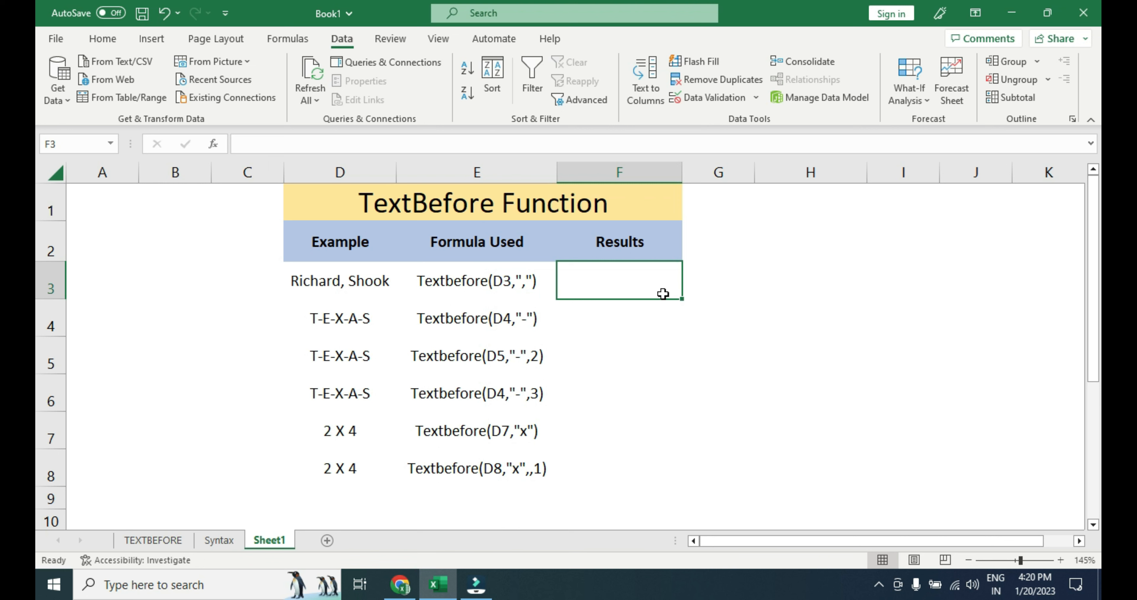
- Copy the full name from D3 into G3 and autofit the width of column G
key(Left)
key(Left)
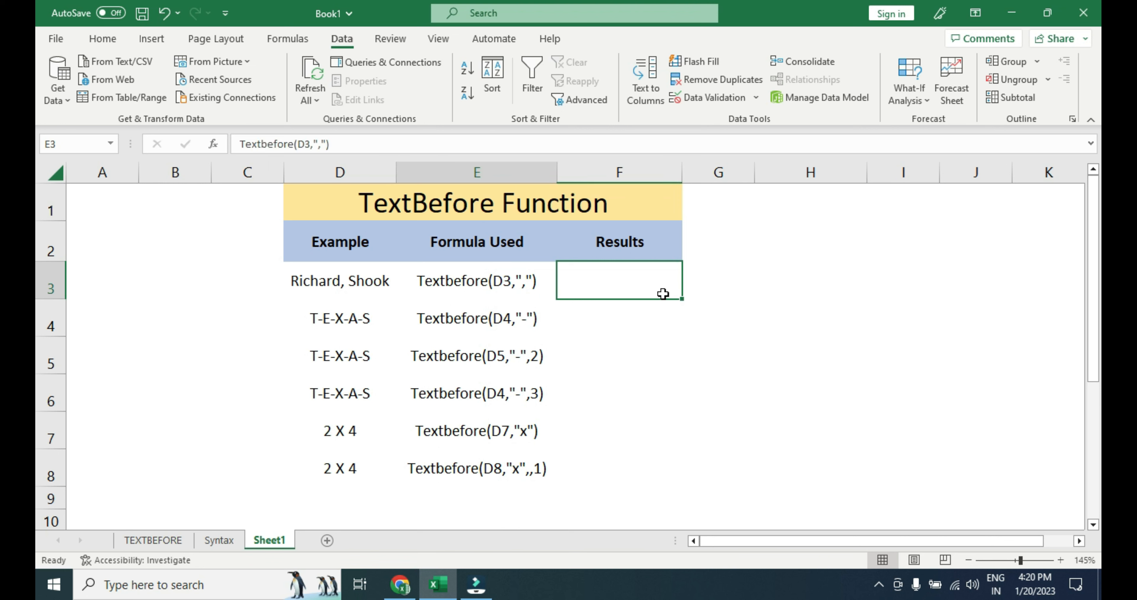
key(ctrl+c)
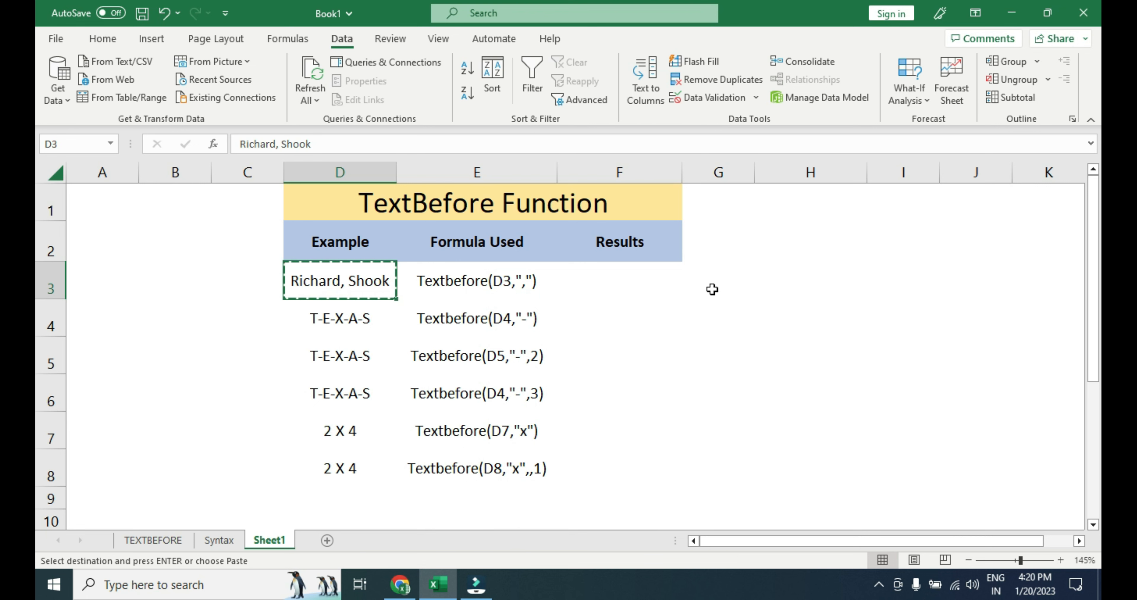
click(729, 281)
key(ctrl+v)
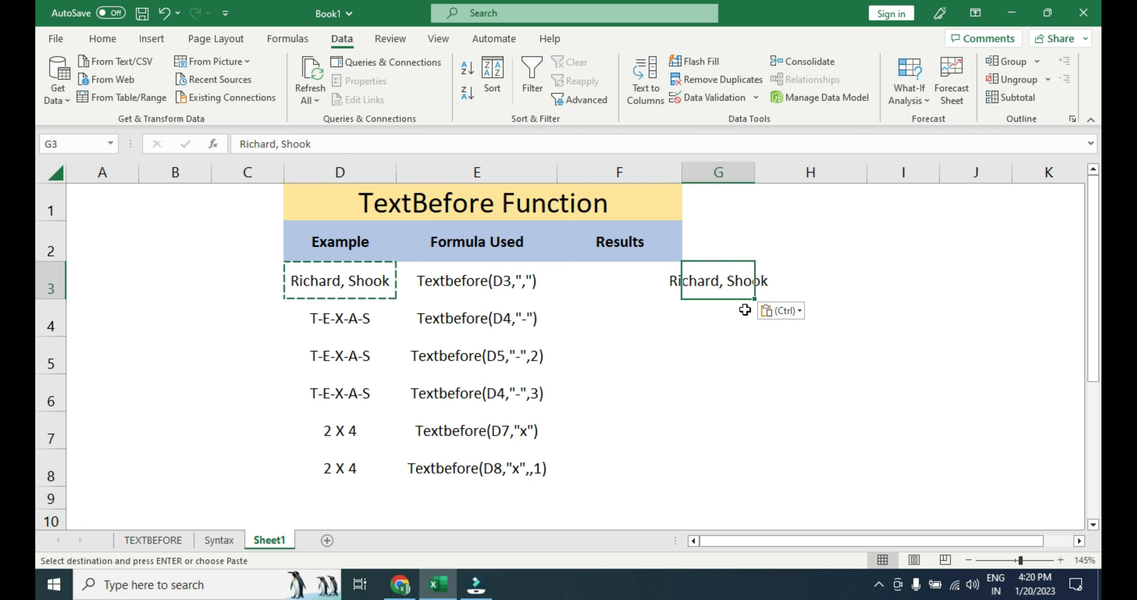
key(alt+h)
key(o)
key(i)
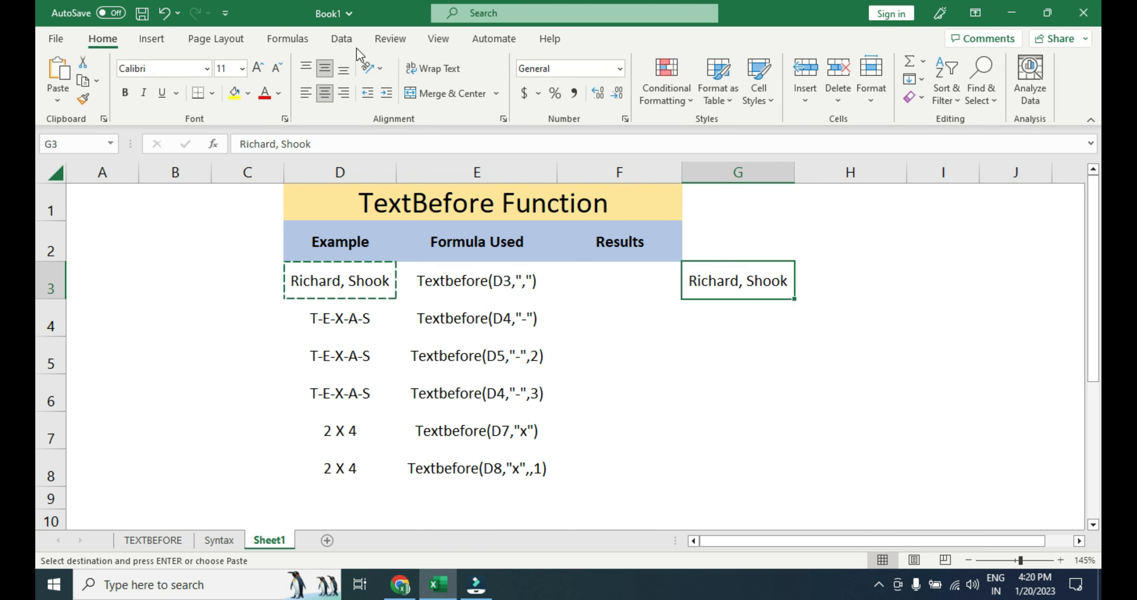
- Split the name in G3 with Text to Columns, using the Delimited type and a comma as the Other delimiter
click(341, 39)
click(646, 94)
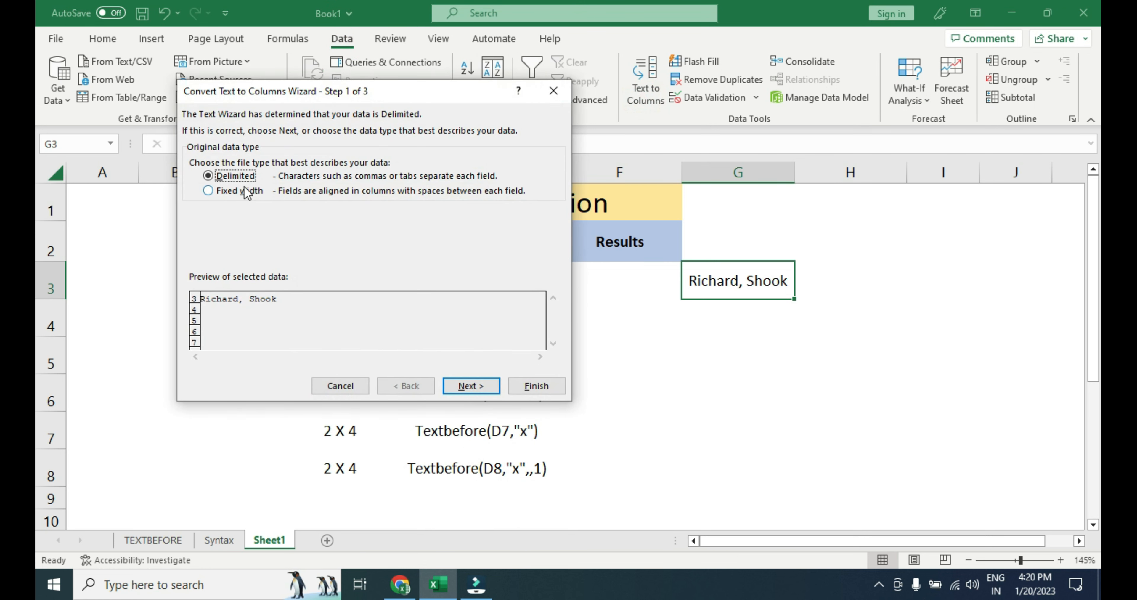
click(471, 386)
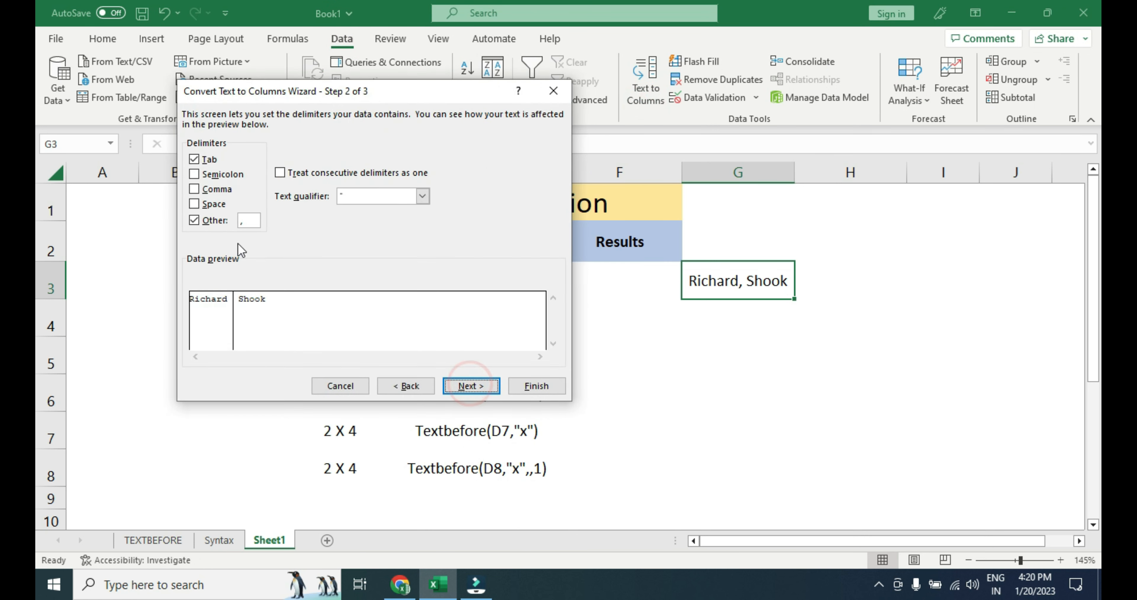
click(248, 220)
click(470, 386)
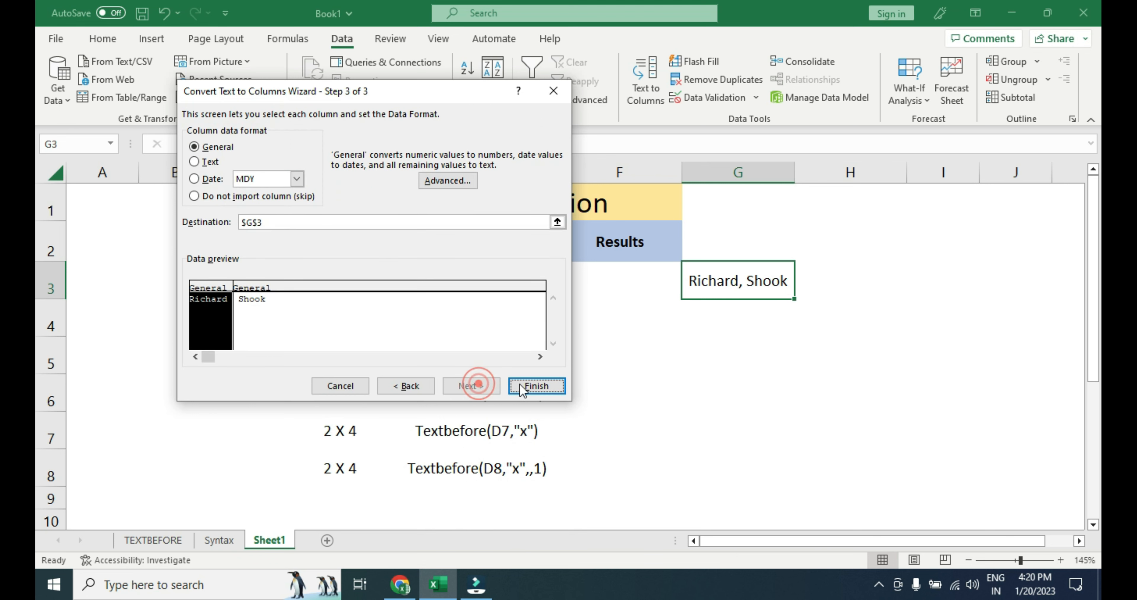
click(536, 385)
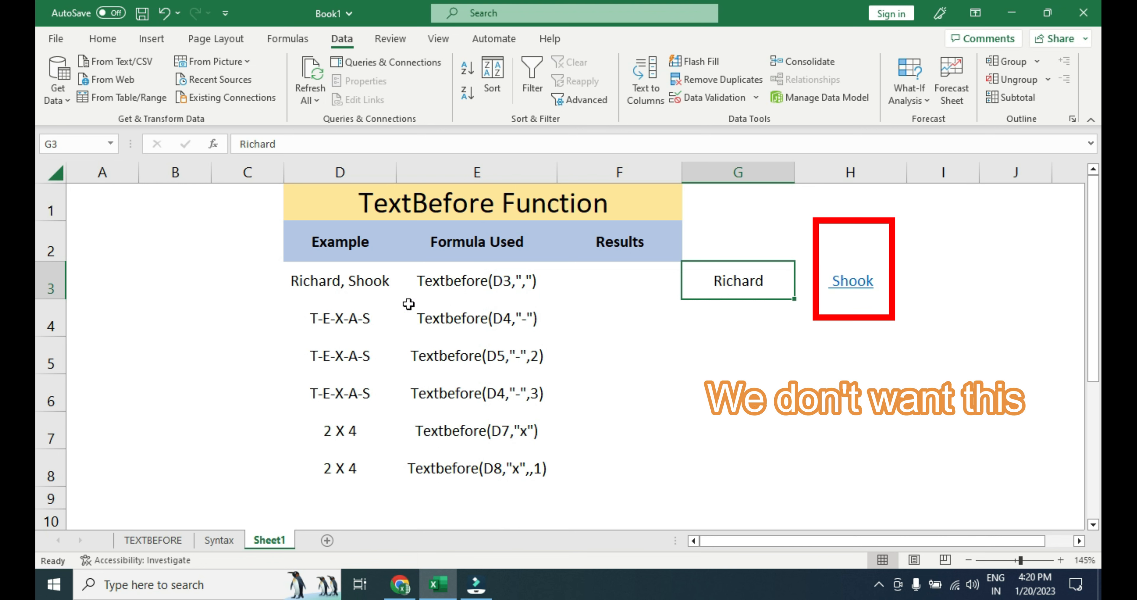
- Copy T-E-X-A-S from D4 into G4 and enter T-E-X in H4
click(362, 316)
key(ctrl+c)
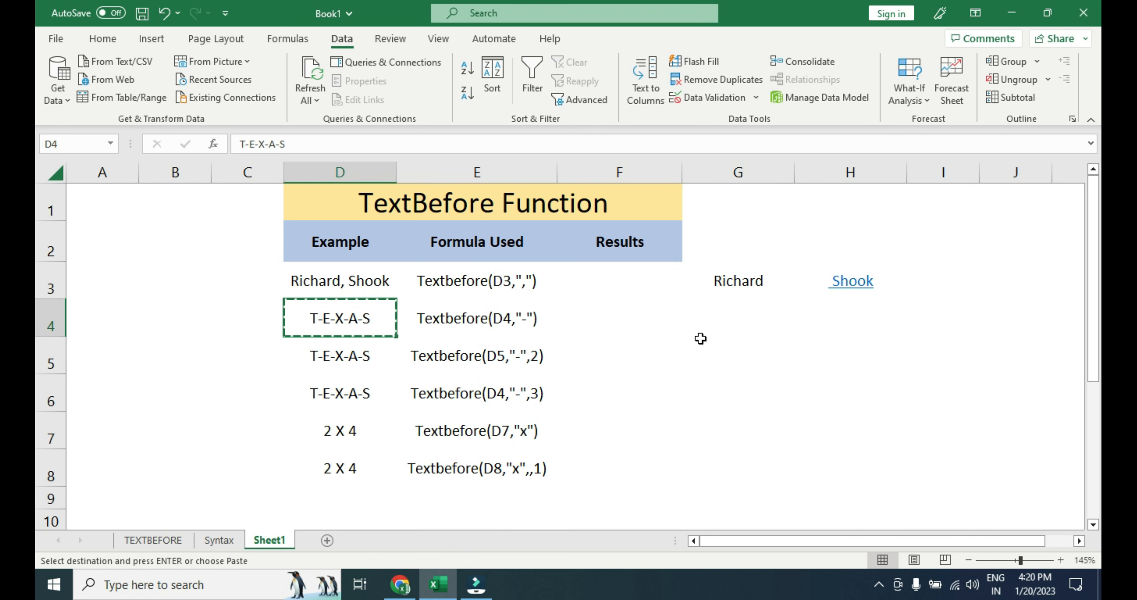
click(746, 311)
key(ctrl+v)
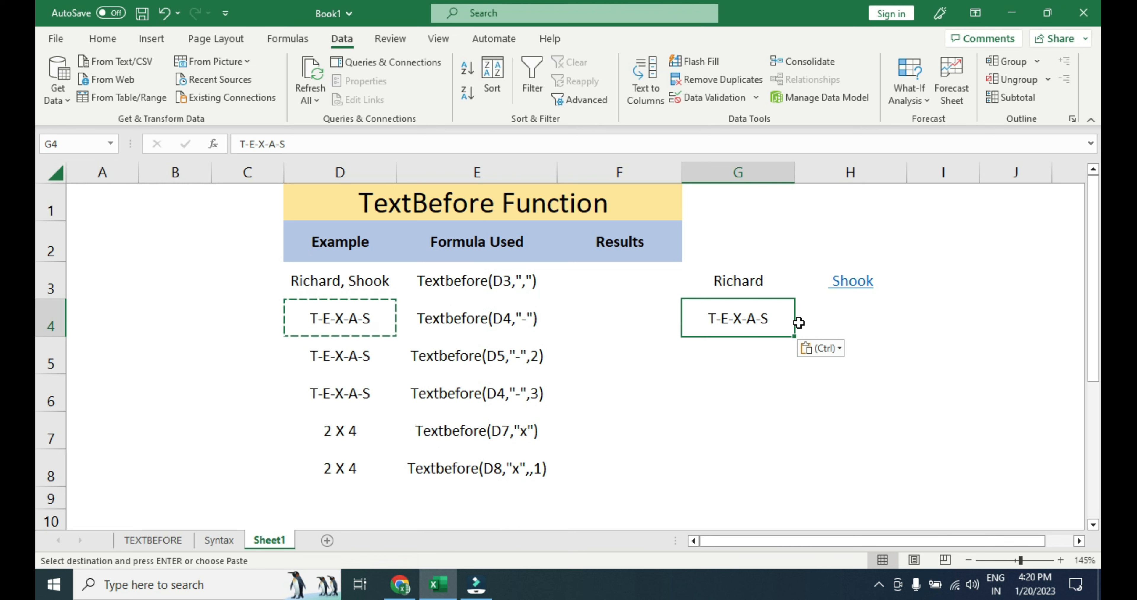
click(843, 322)
text(T)
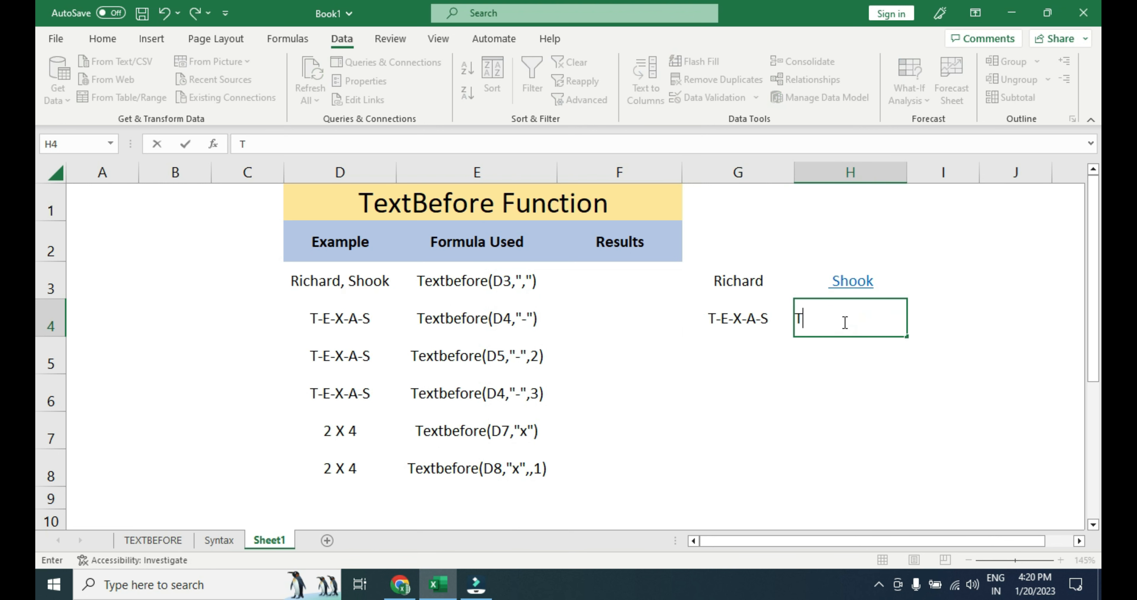
text(-E-X)
key(Tab)
click(843, 322)
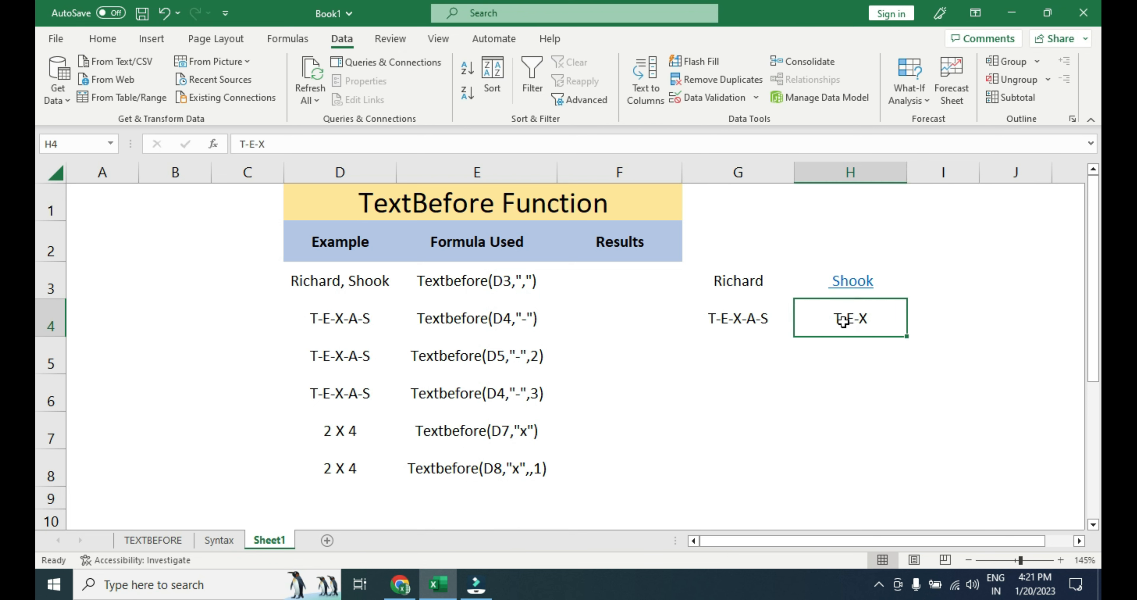
click(735, 330)
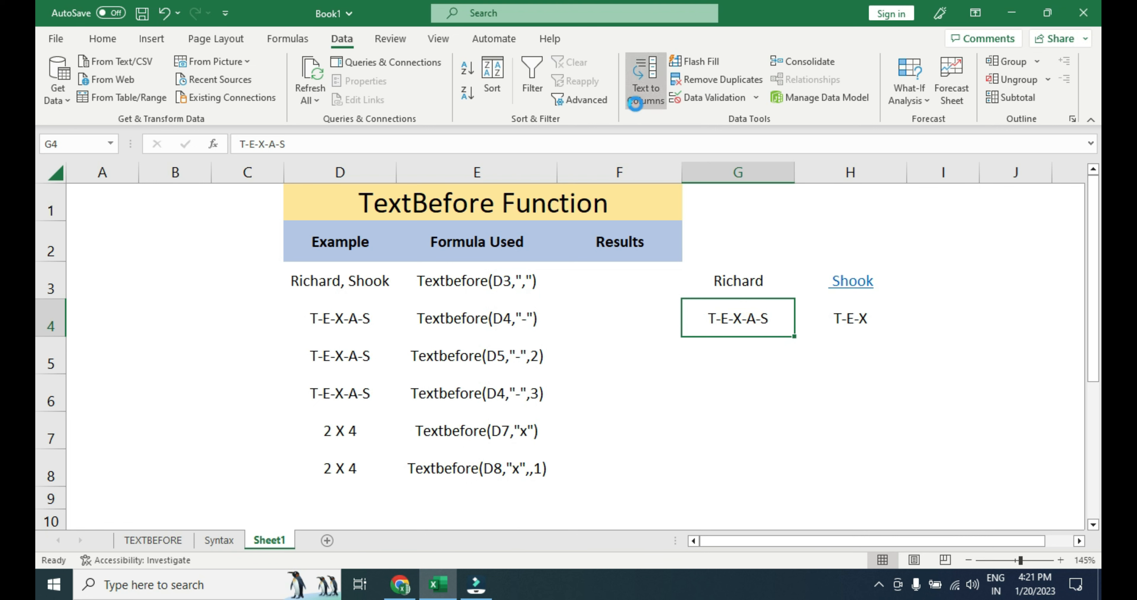
click(646, 79)
click(252, 190)
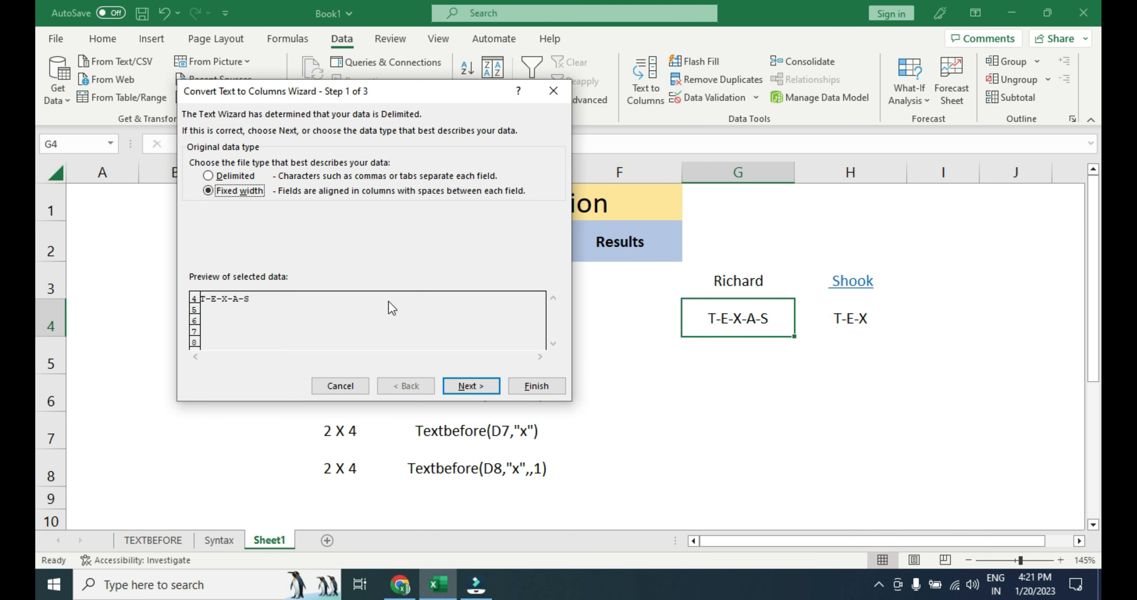
click(552, 92)
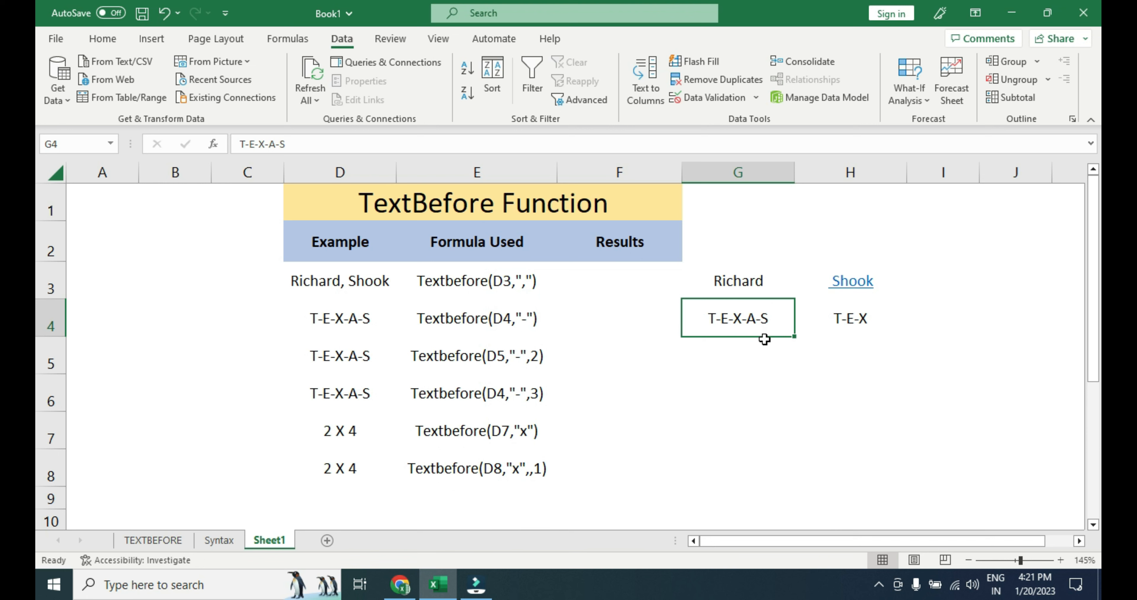
- Clear all the trial entries in columns G and H beside the table
drag(765, 335, 765, 338)
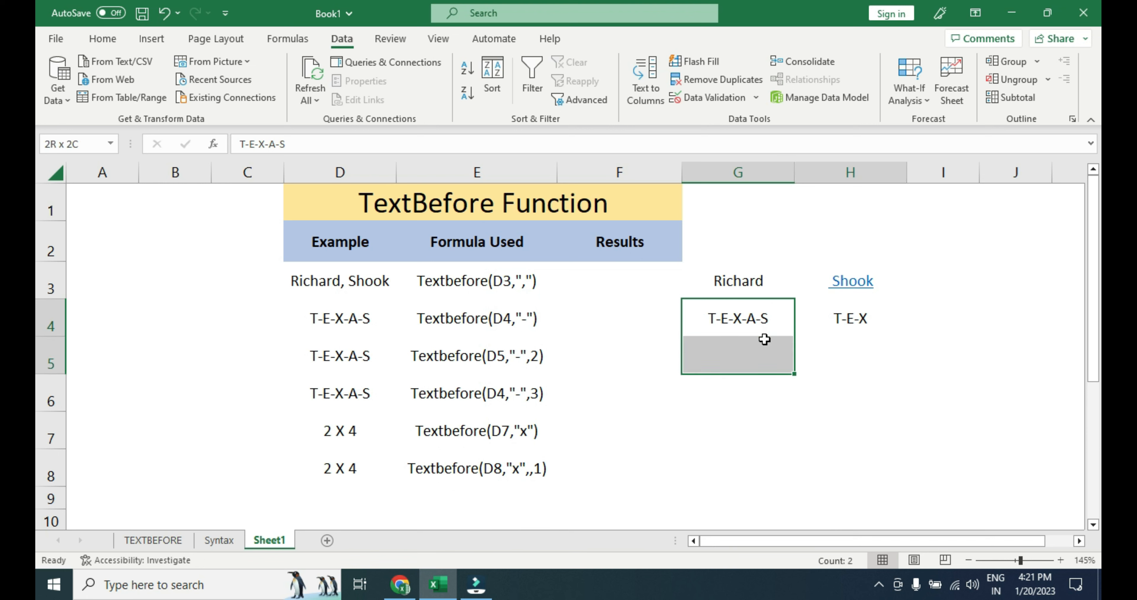
key(shift+Right)
key(shift+Up)
key(shift+Up)
key(Delete)
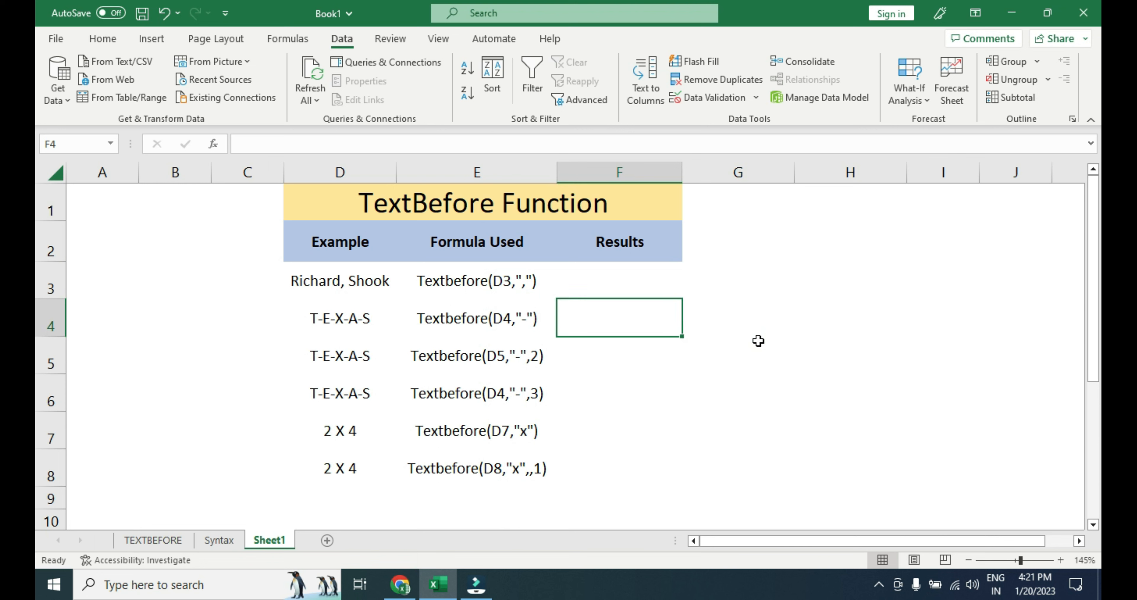
- Enter the formula =TEXTBEFORE(D3,",") in cell F3 to extract the text before the comma
click(649, 285)
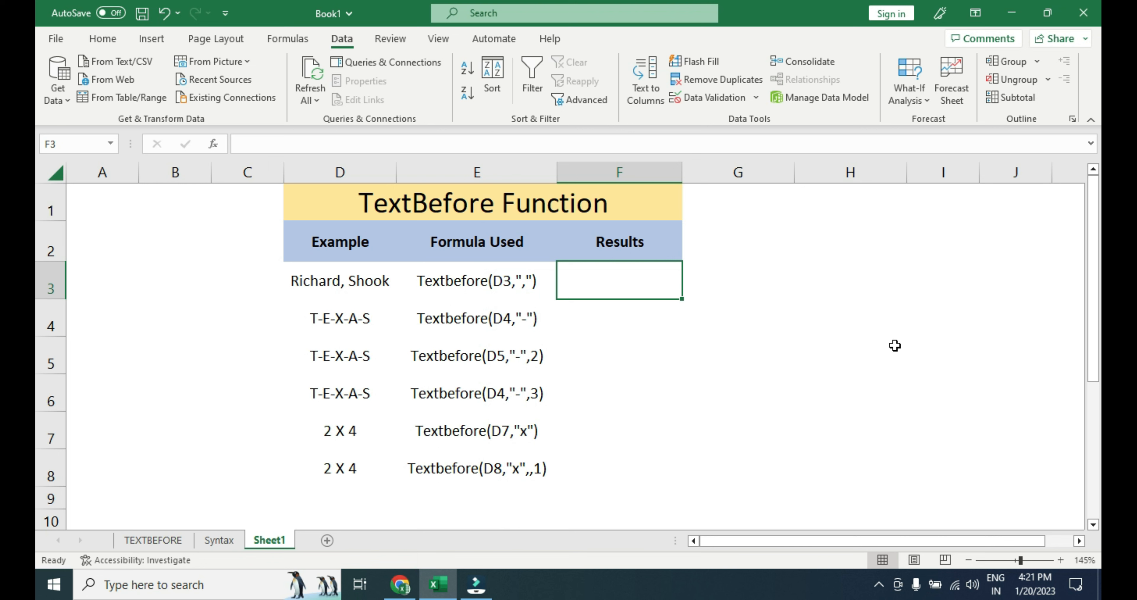
text(=text)
key(Down)
key(Down)
key(Tab)
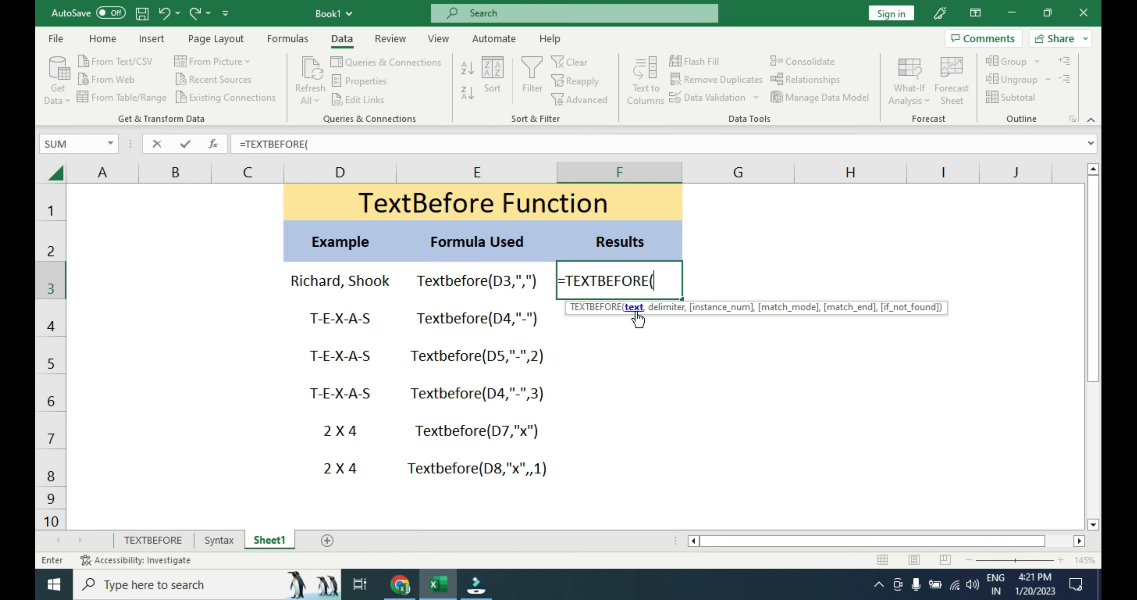
click(369, 282)
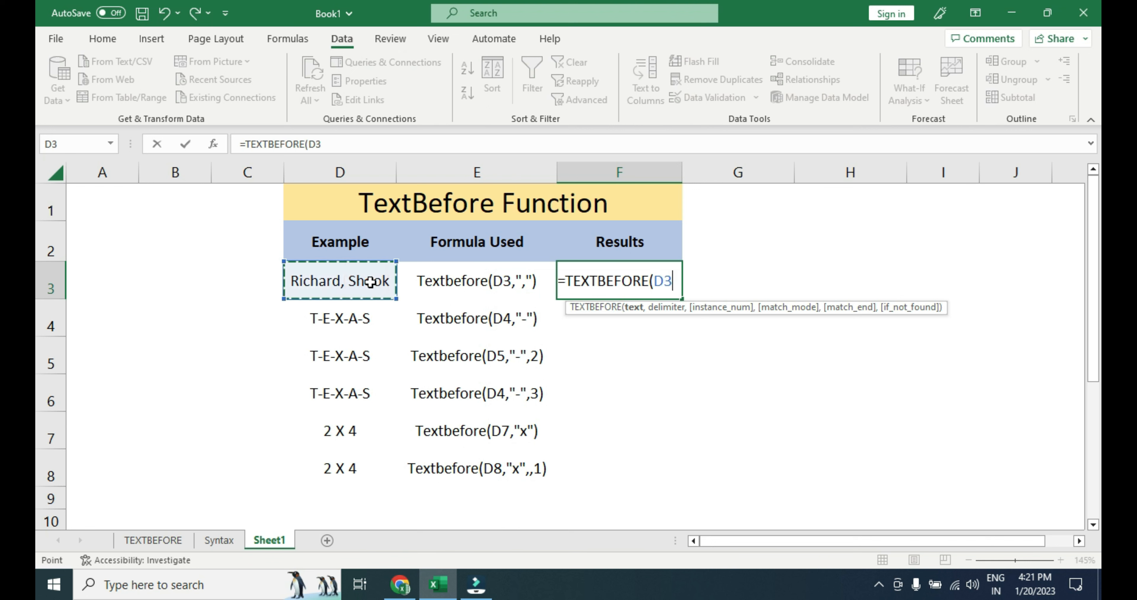
text(,)
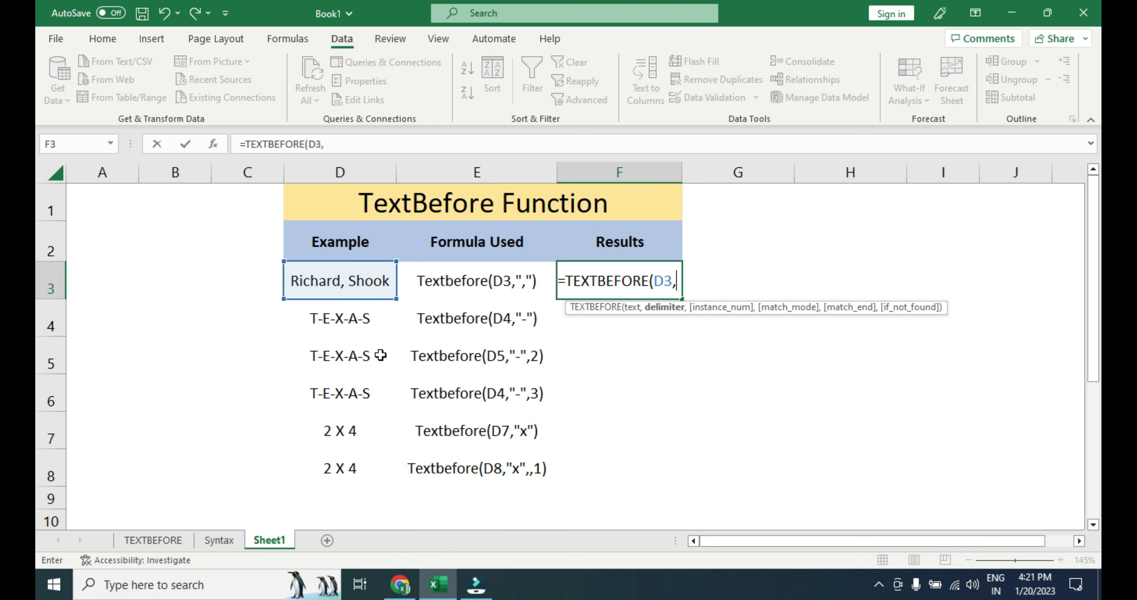
text(")
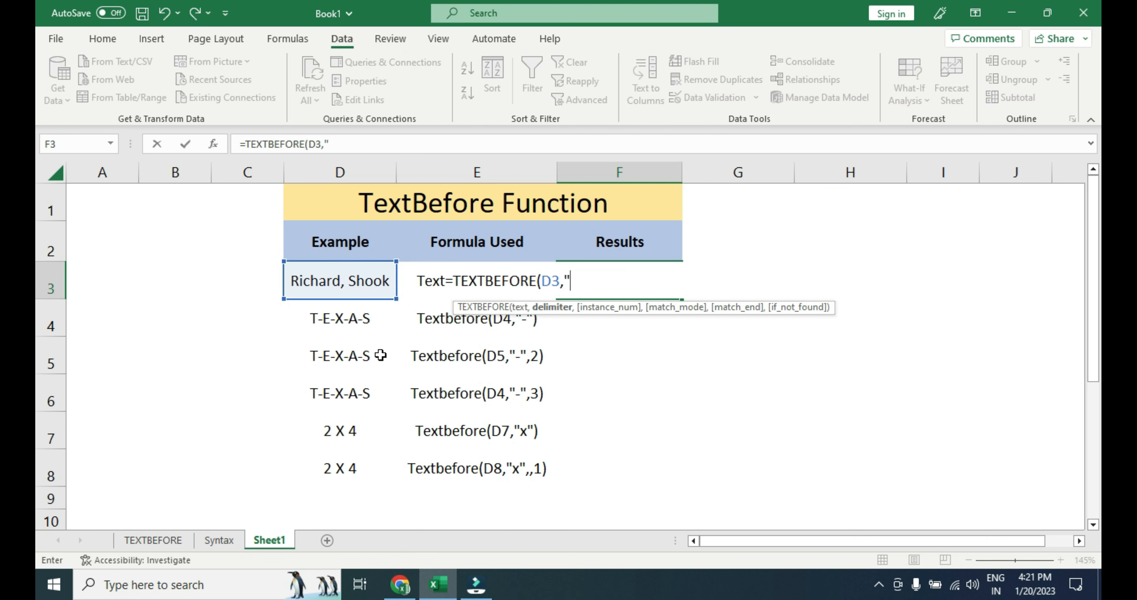
text(,"))
key(Return)
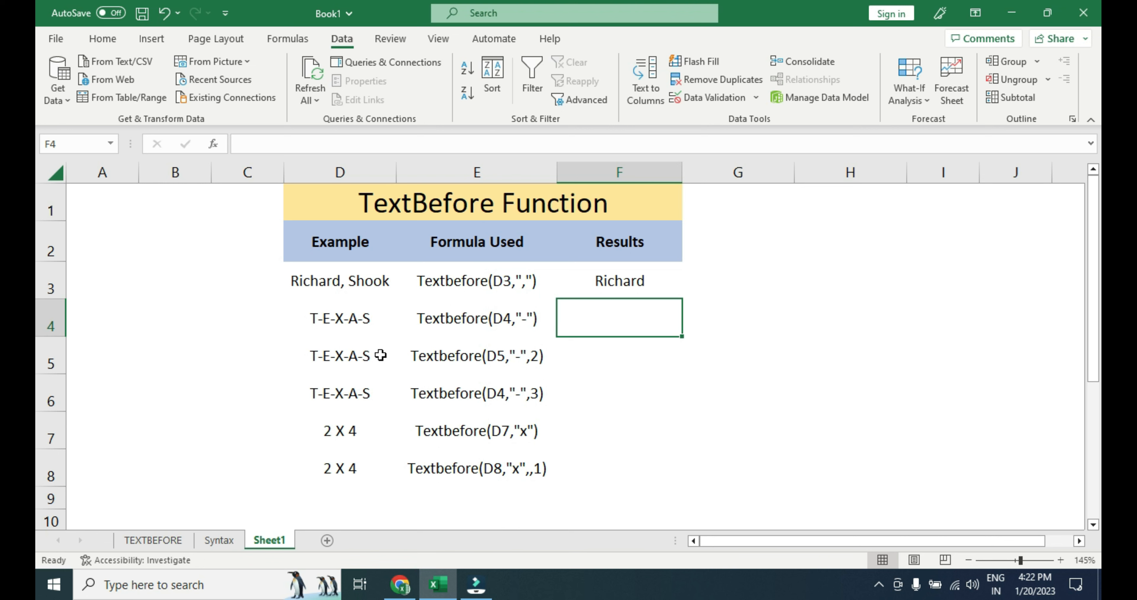
- Enter the formula =TEXTBEFORE(D4,"-") in cell F4 to extract the text before the first hyphen
key(Left)
key(Left)
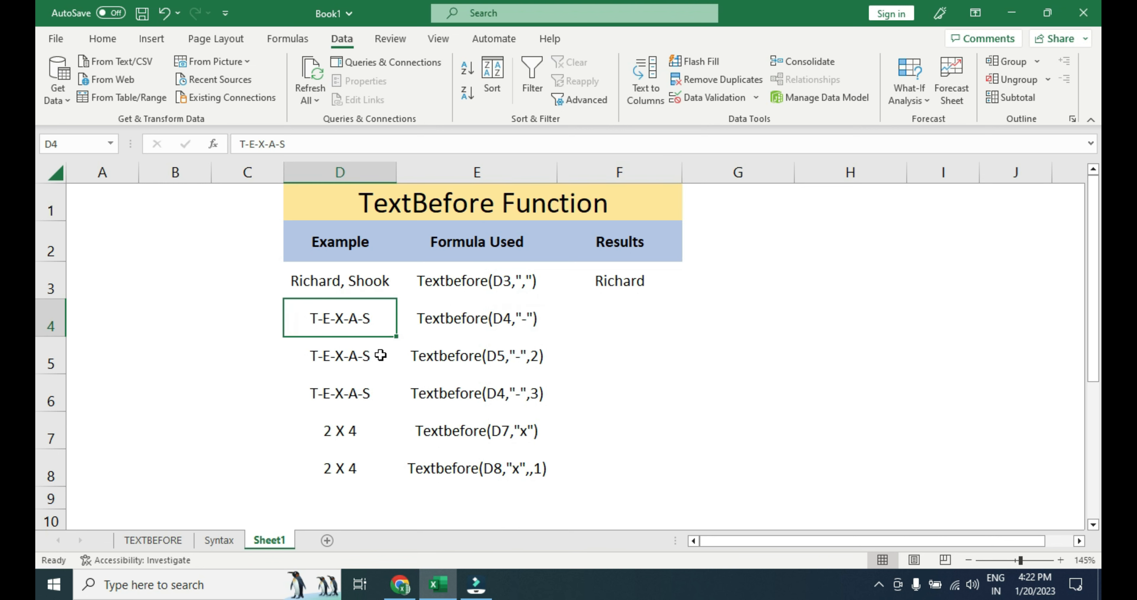
key(Right)
key(Right)
text(=t)
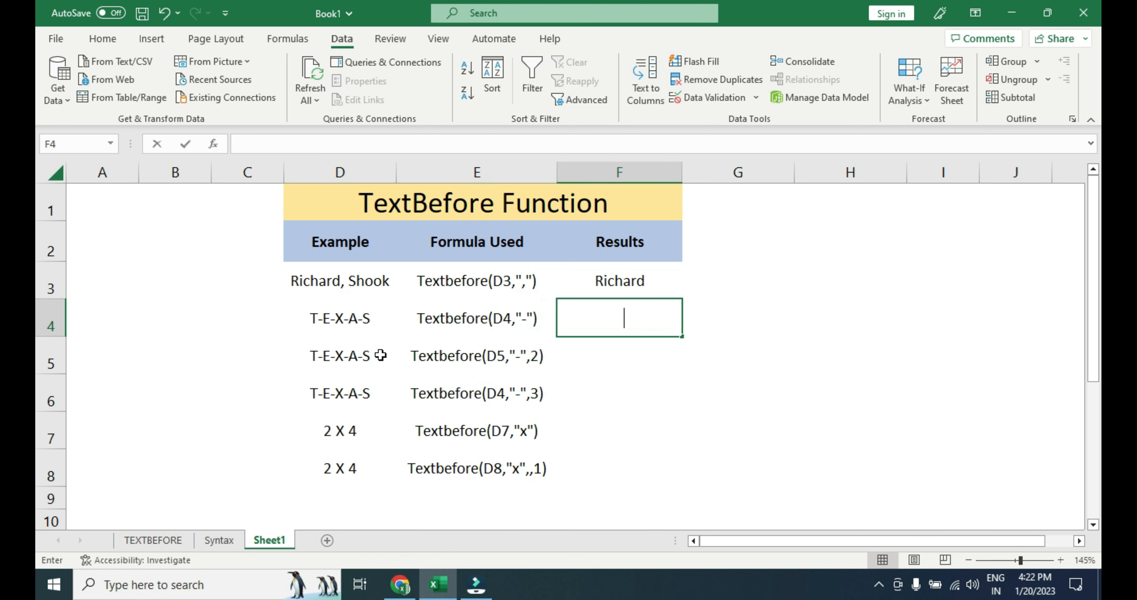
text(extbefore)
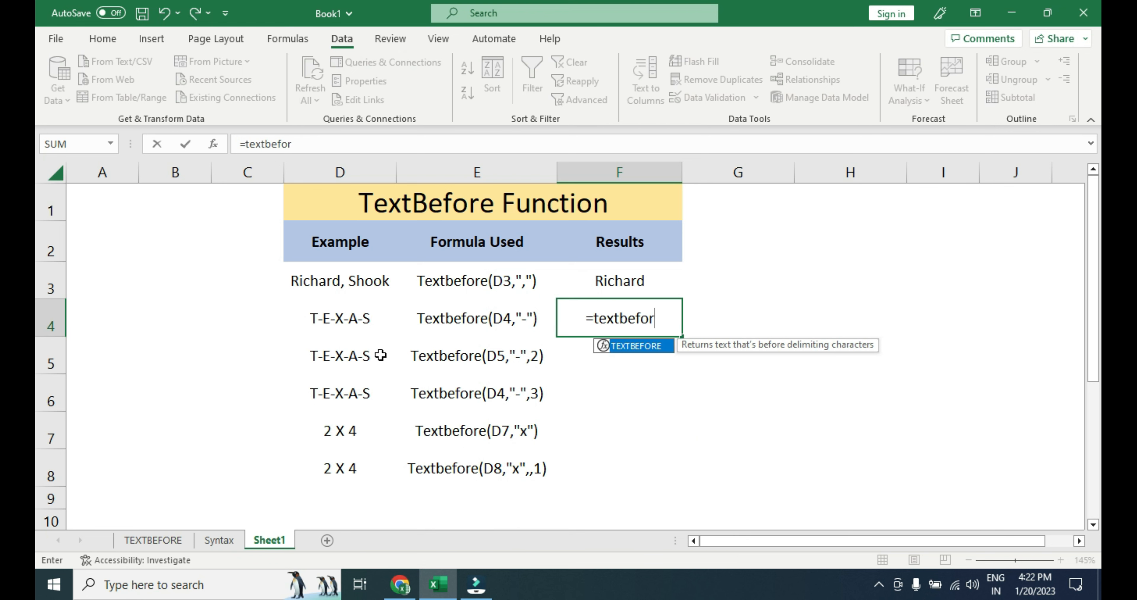
key(Tab)
key(Left)
key(Left)
text(,")
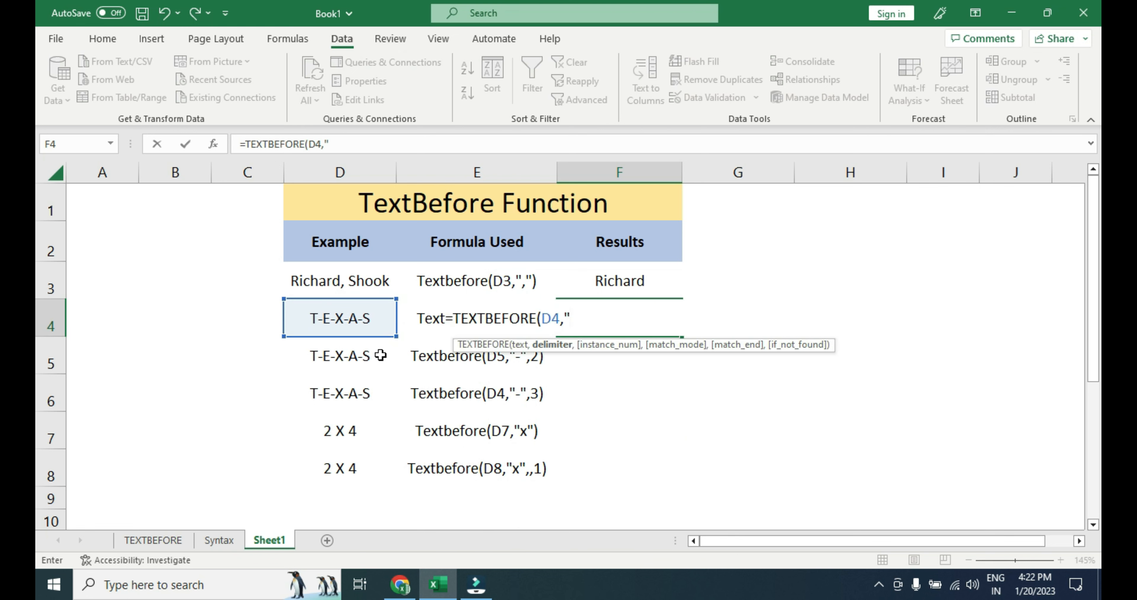
text(-"))
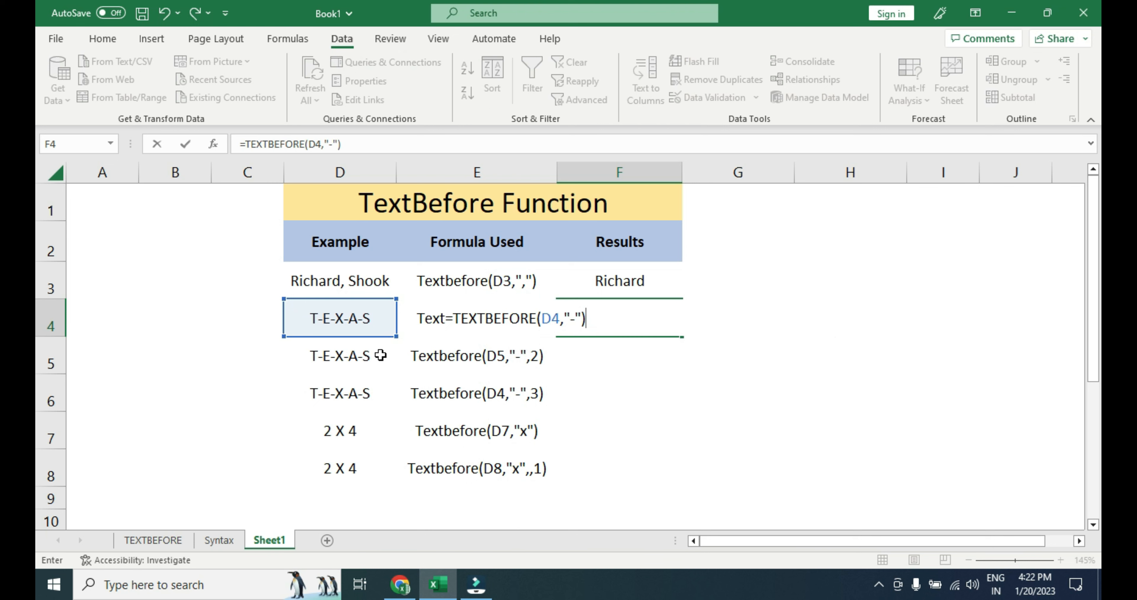
key(Return)
key(Up)
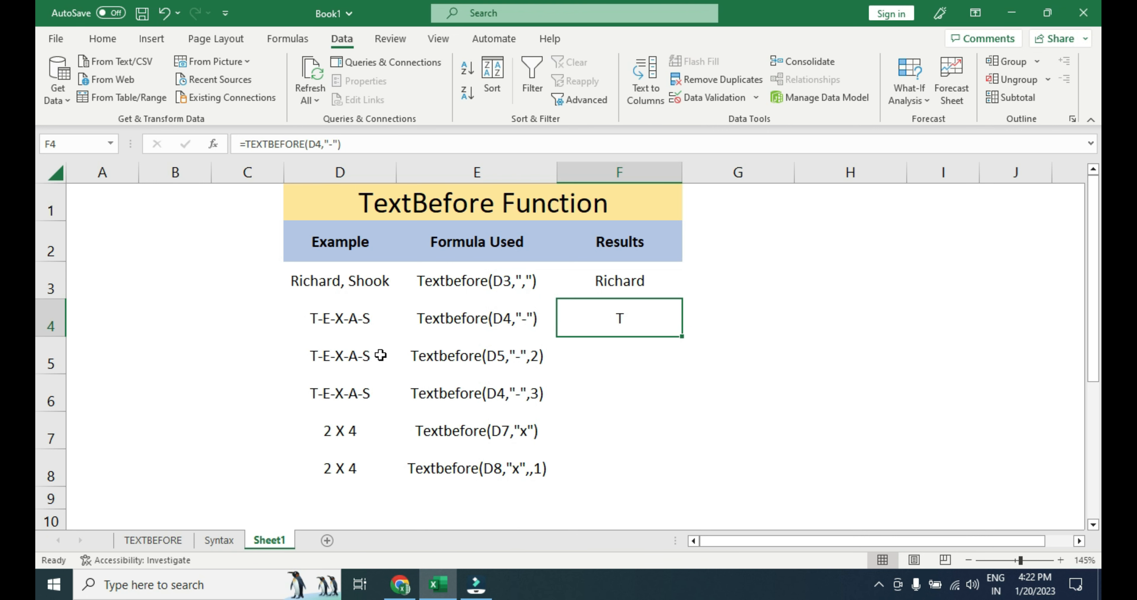
- Open the Syntax sheet and examine the TextBefore argument list in its heading
click(220, 540)
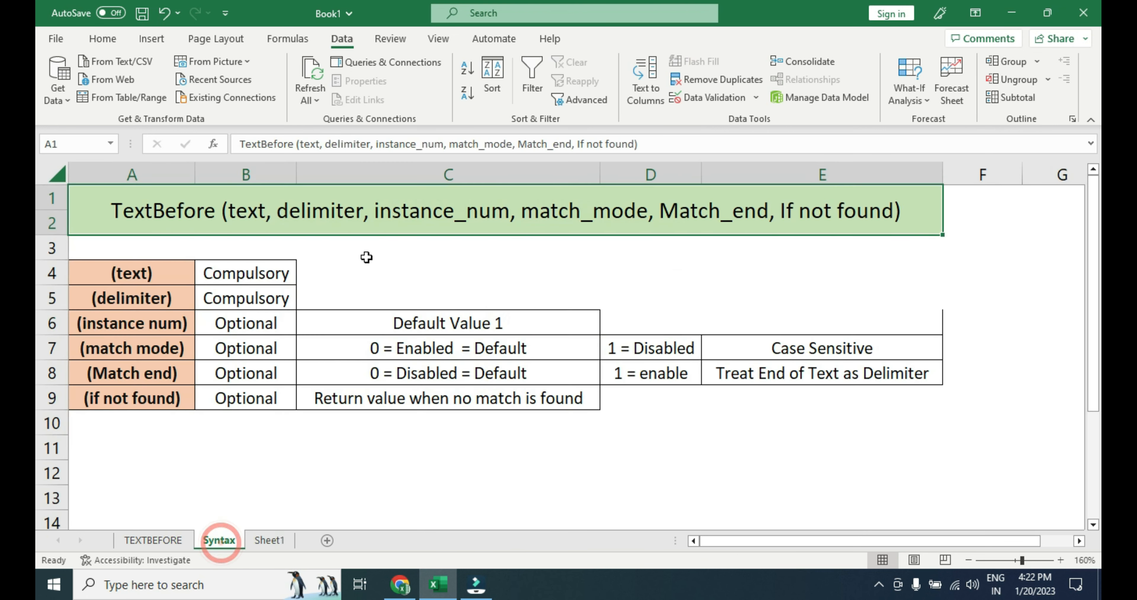
click(414, 215)
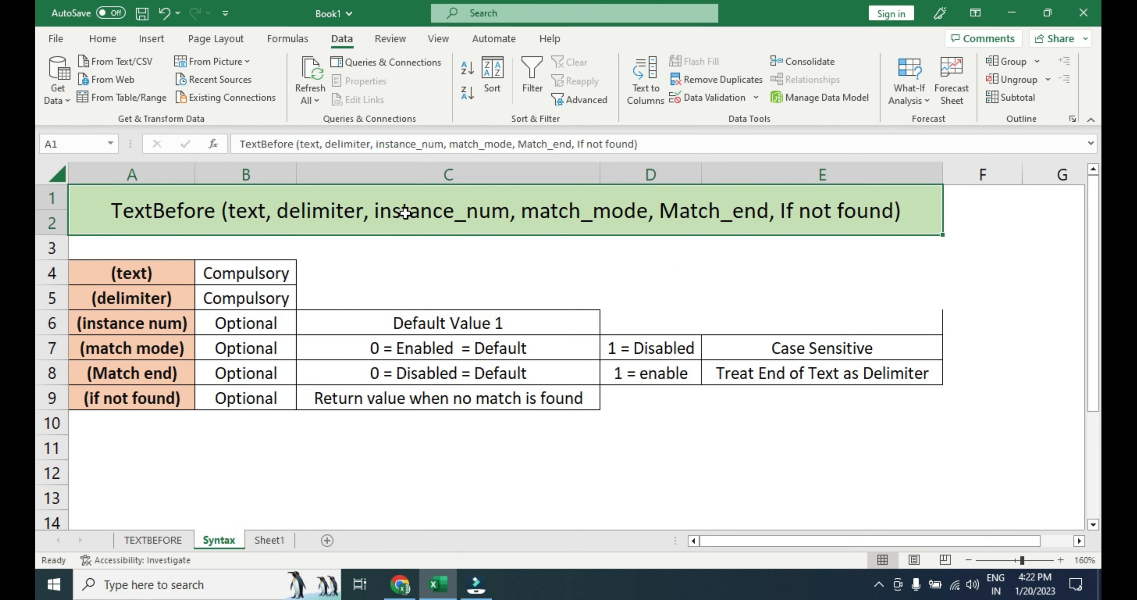
- Examine the instance num row on the Syntax sheet and the delimiter in cell F4's formula on Sheet1
click(258, 322)
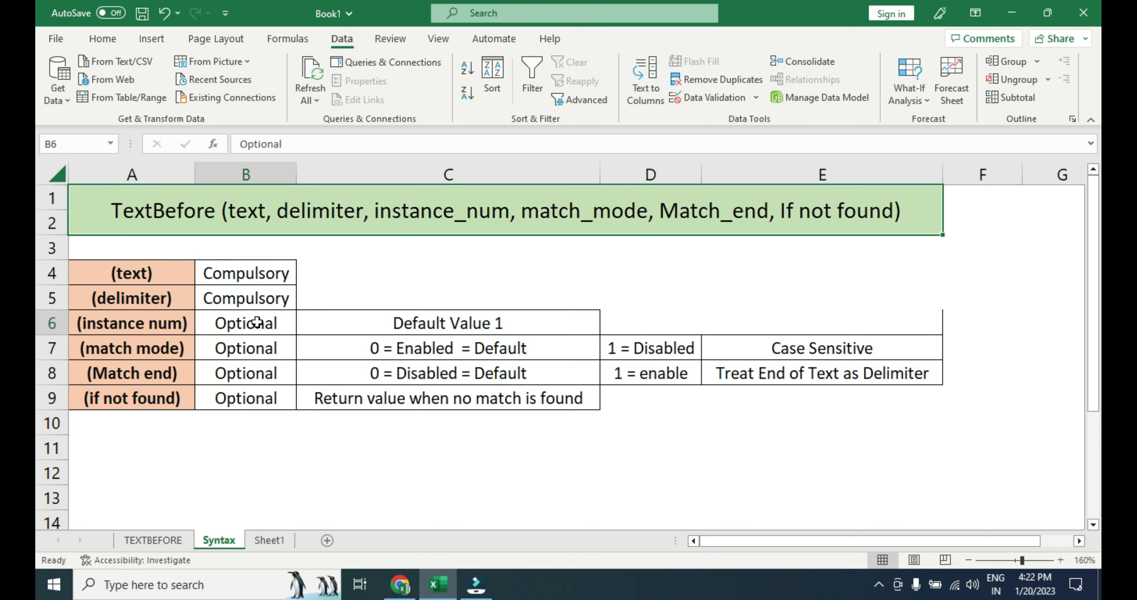
click(158, 325)
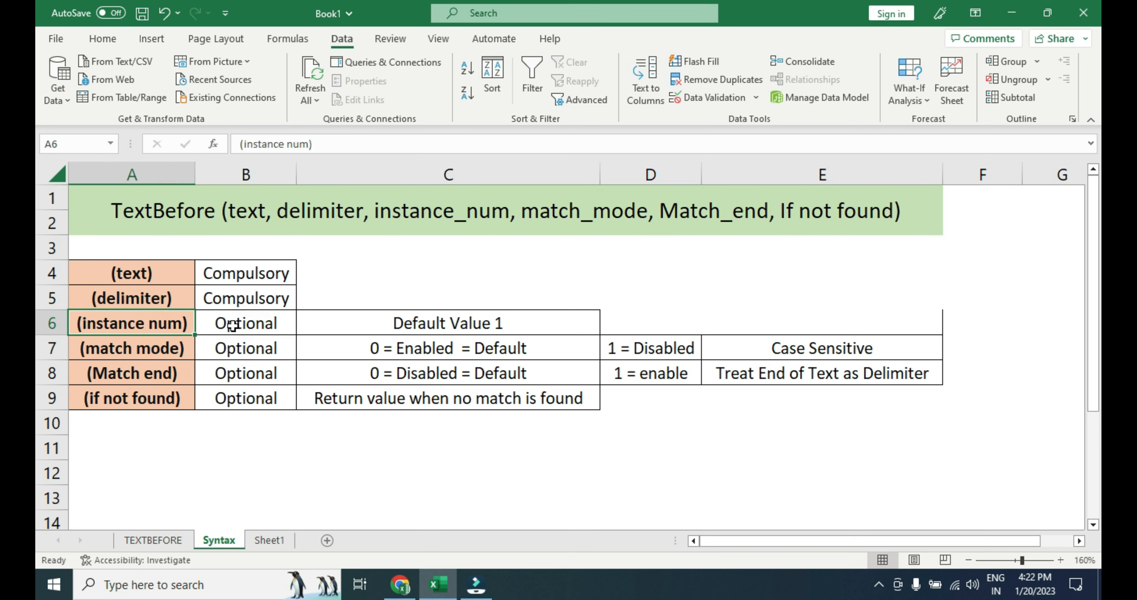
click(362, 331)
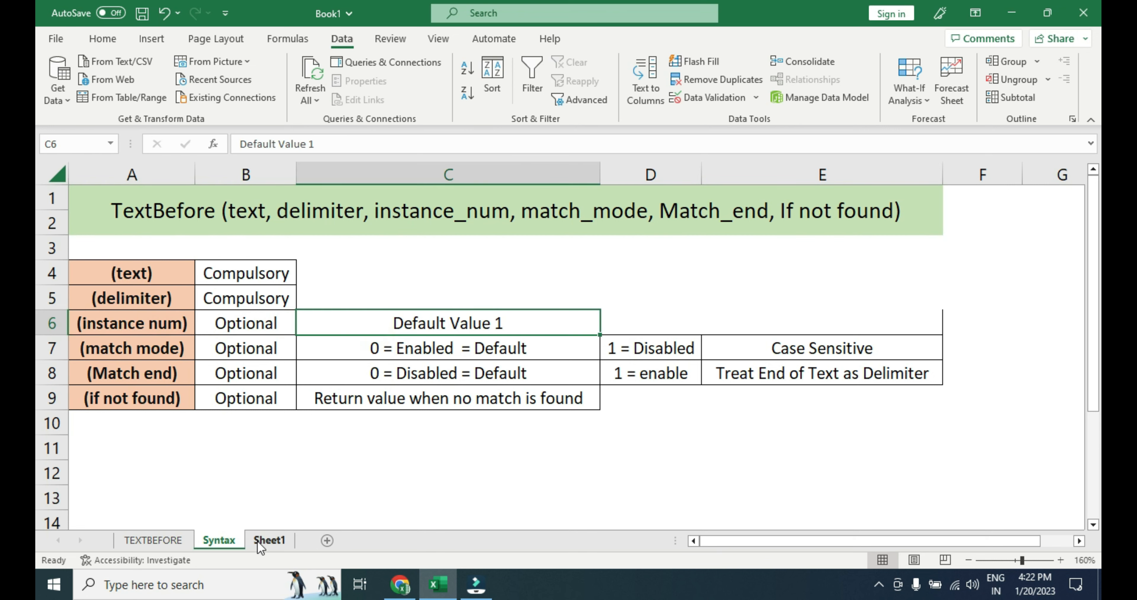
click(263, 542)
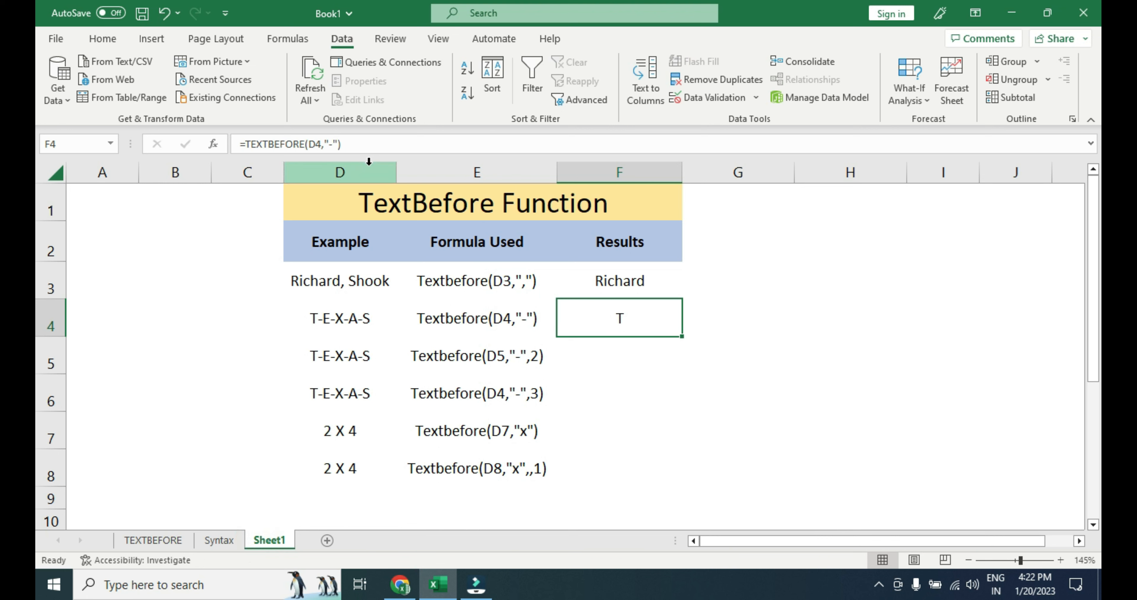
click(334, 145)
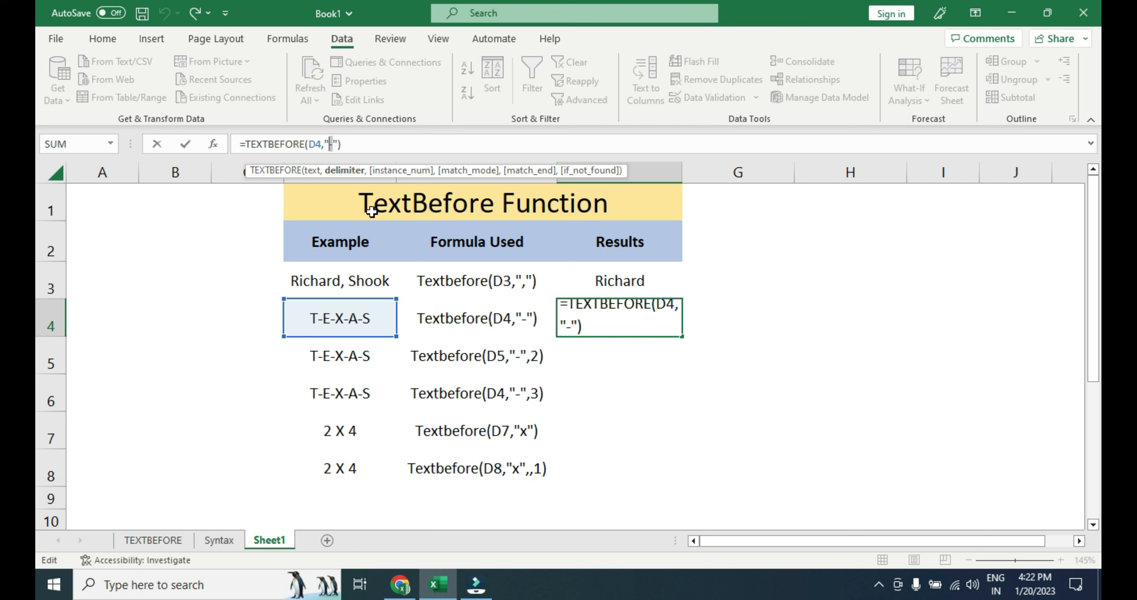
click(734, 325)
click(647, 322)
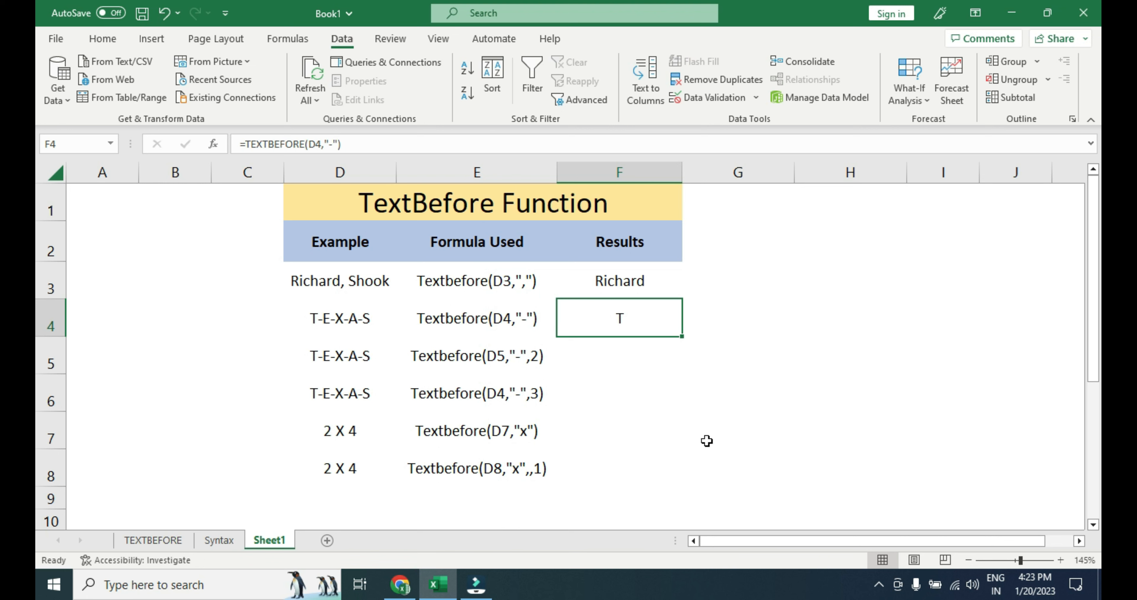
- Extend the formula in cell F4 with instance number 3, making it =TEXTBEFORE(D4,"-",3)
key(F2)
key(BackSpace)
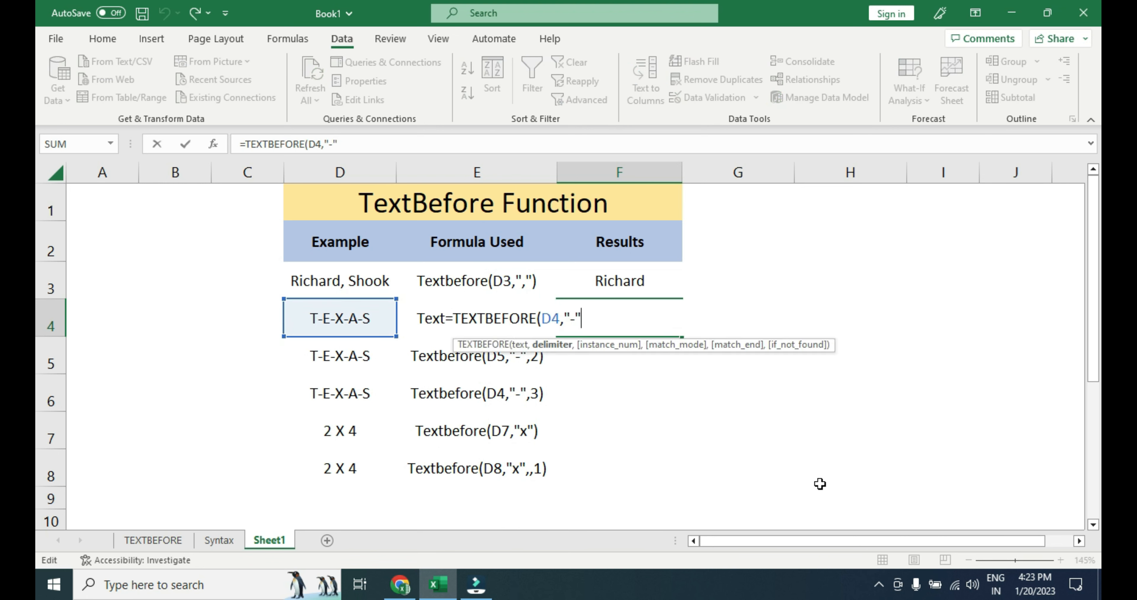
text(,)
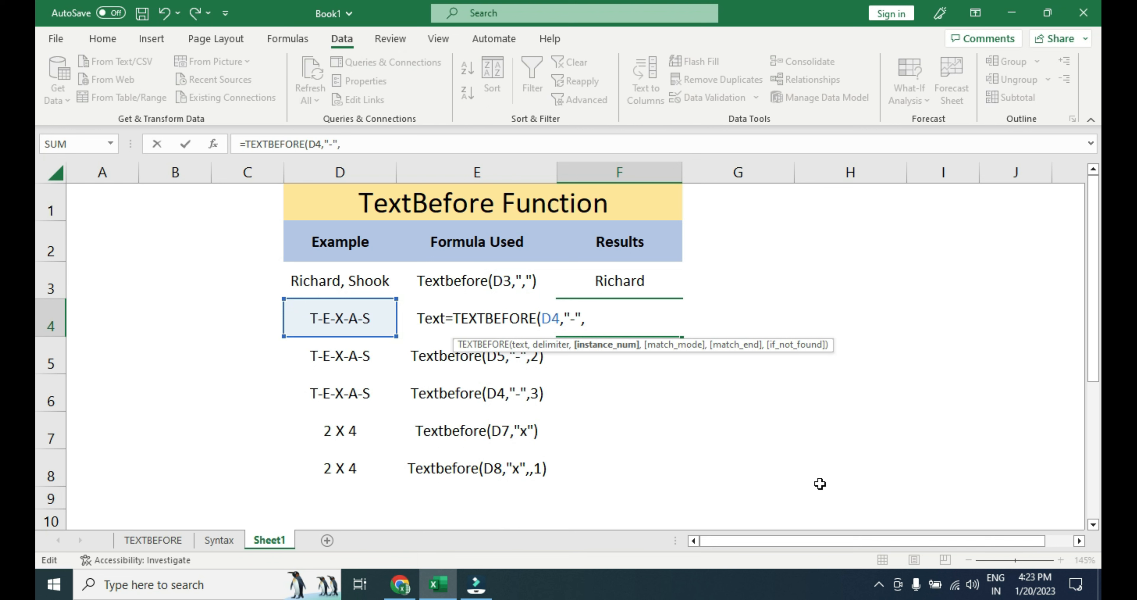
text(3))
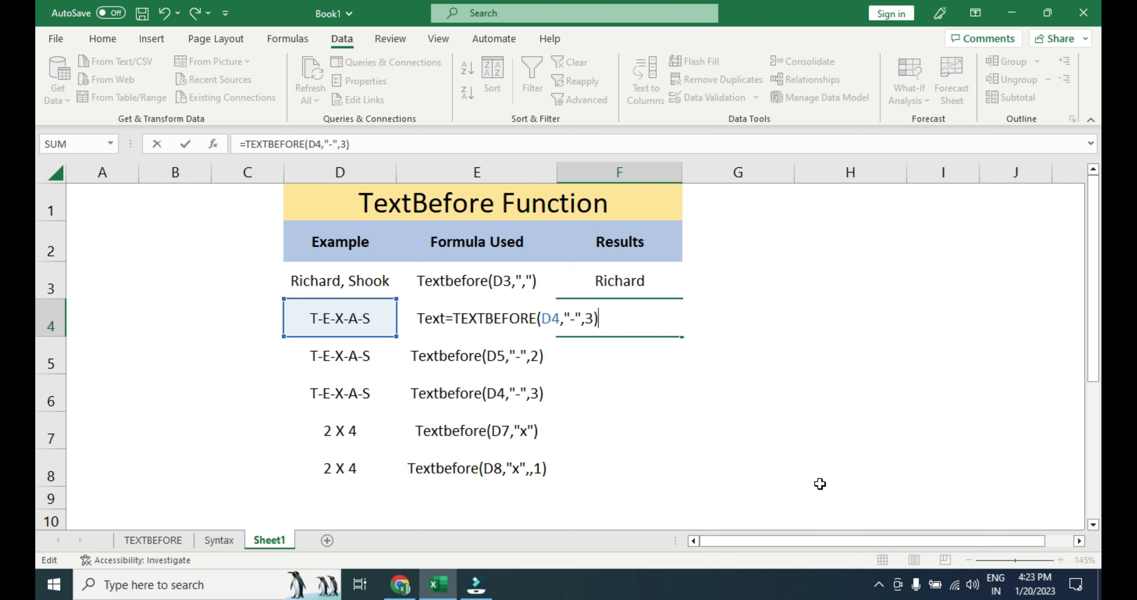
key(Return)
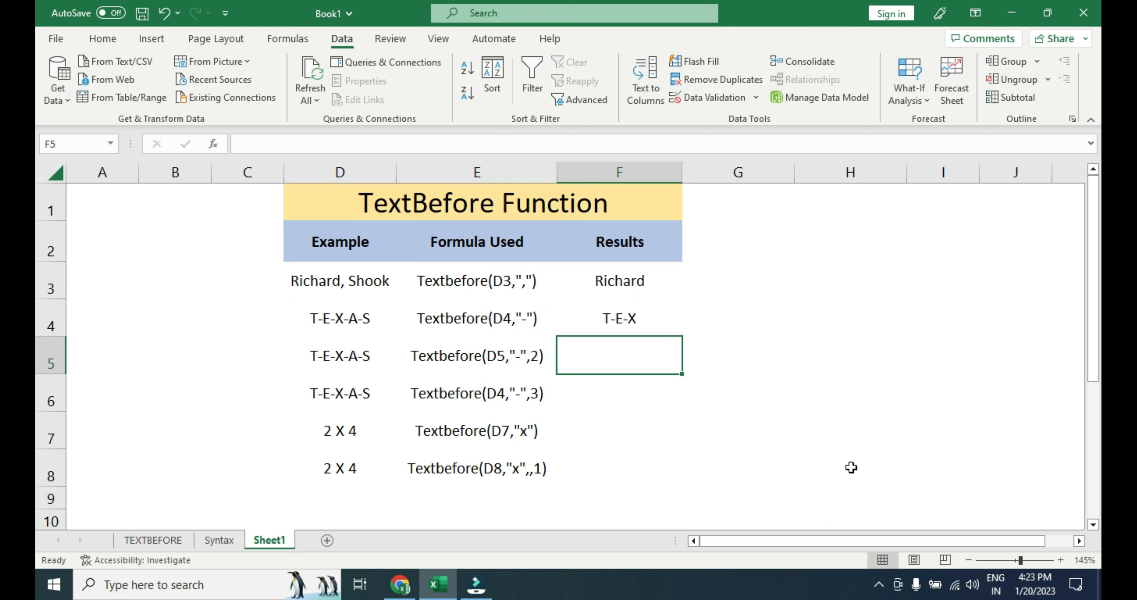
- Set the instance number in cell F4's TEXTBEFORE formula to 4
click(670, 325)
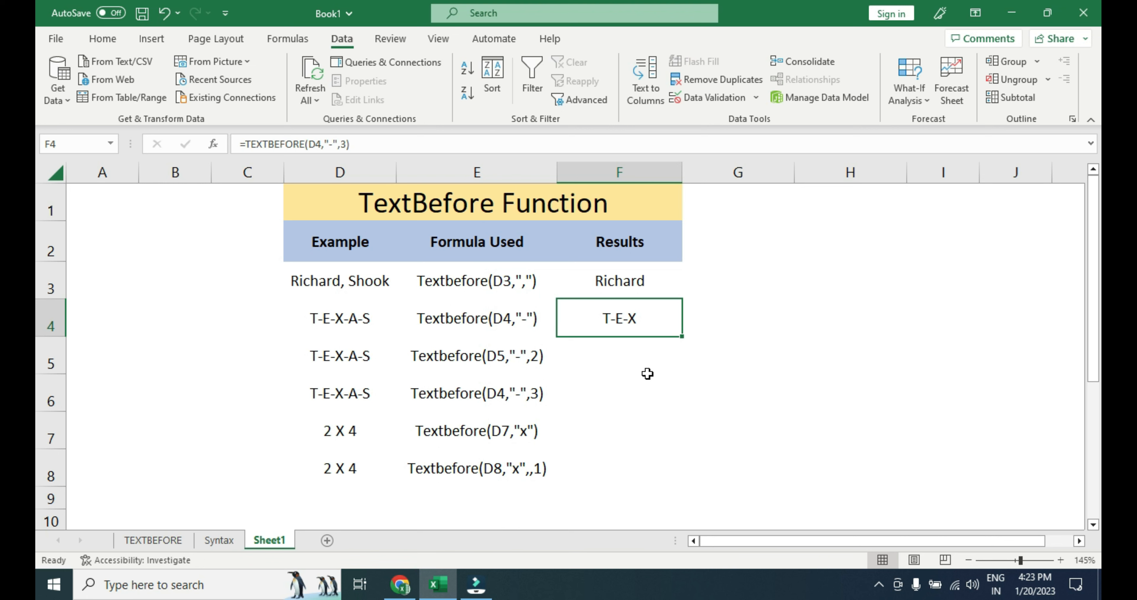
double_click(640, 333)
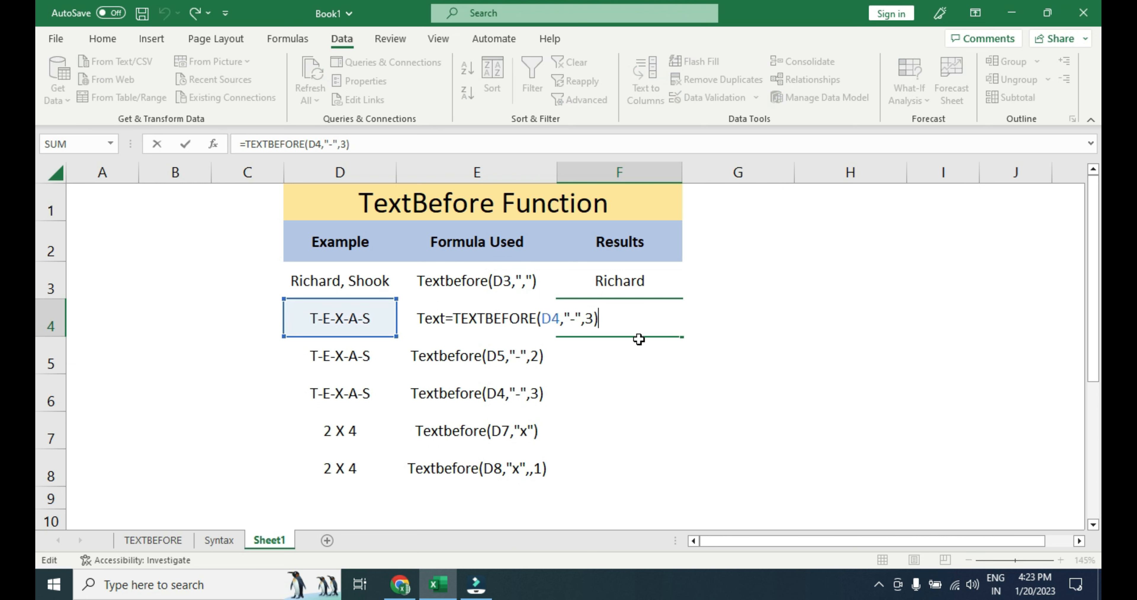
click(592, 318)
key(BackSpace)
text(4)
key(Return)
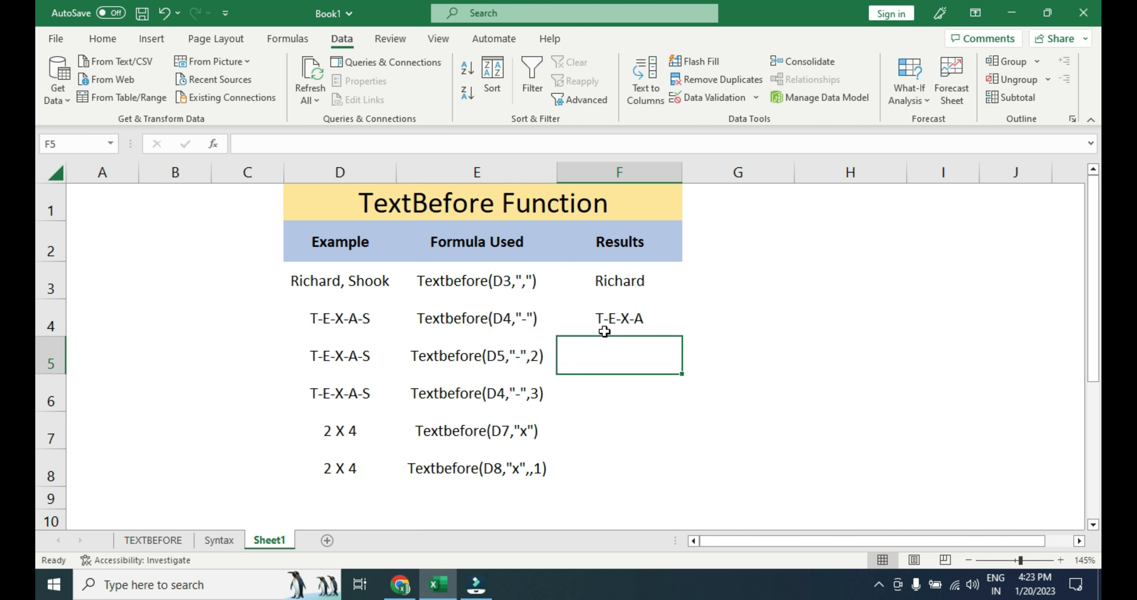
- Examine on the Syntax sheet which TextBefore arguments are compulsory or optional, the instance num default and the match mode's case sensitivity
click(220, 540)
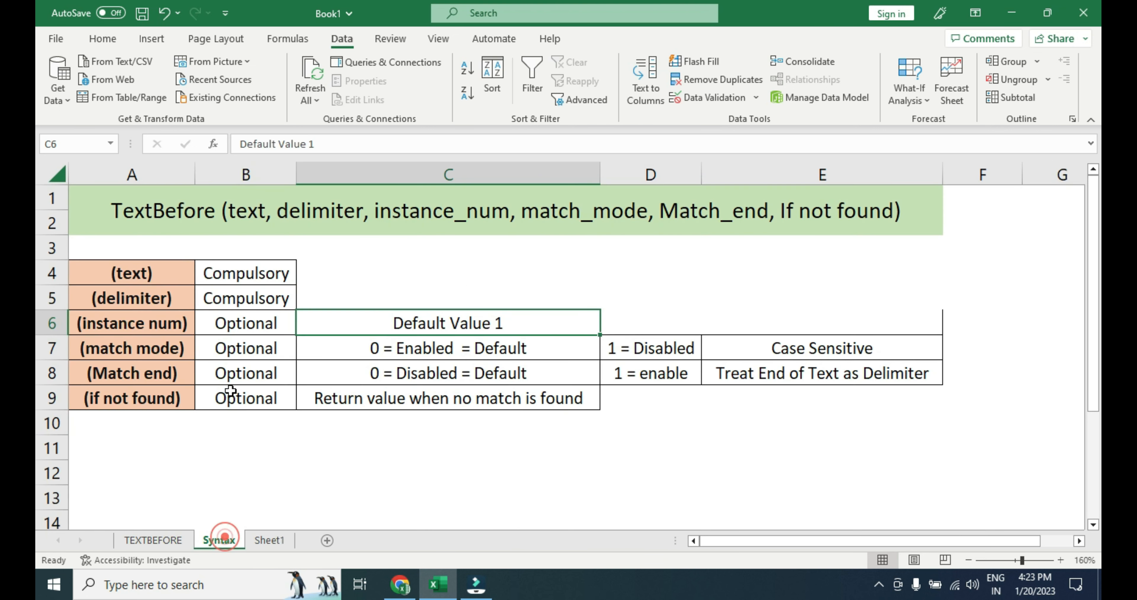
click(186, 329)
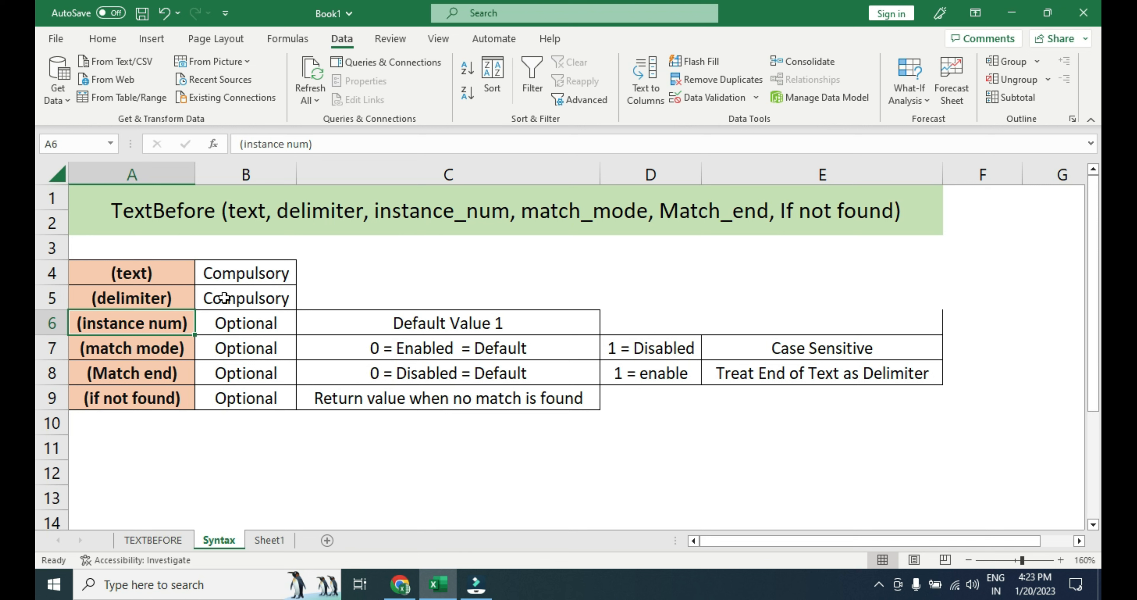
click(255, 274)
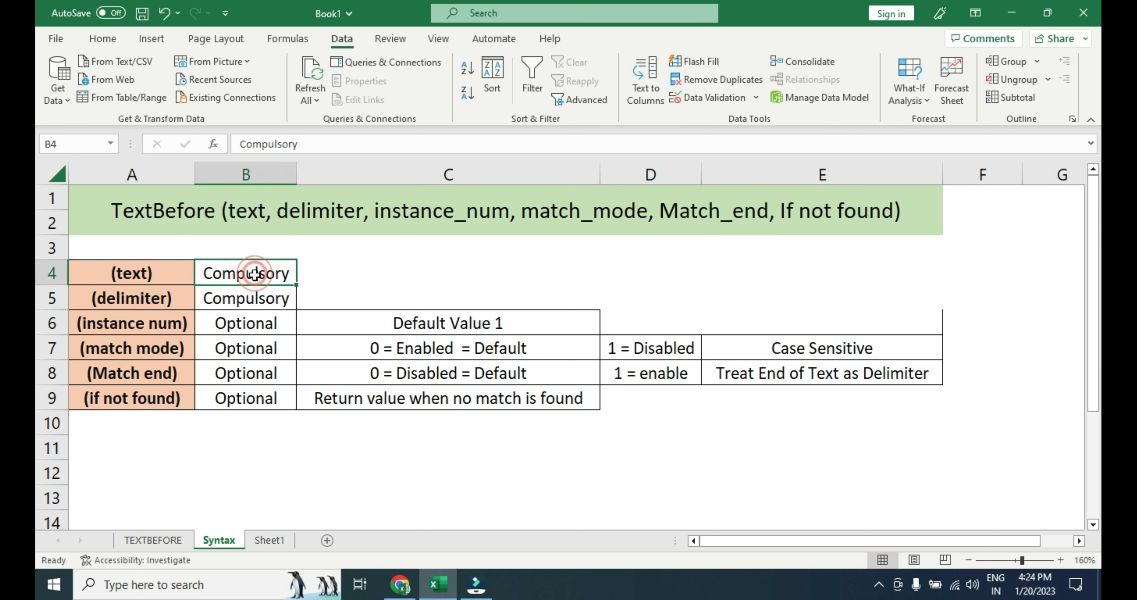
click(256, 299)
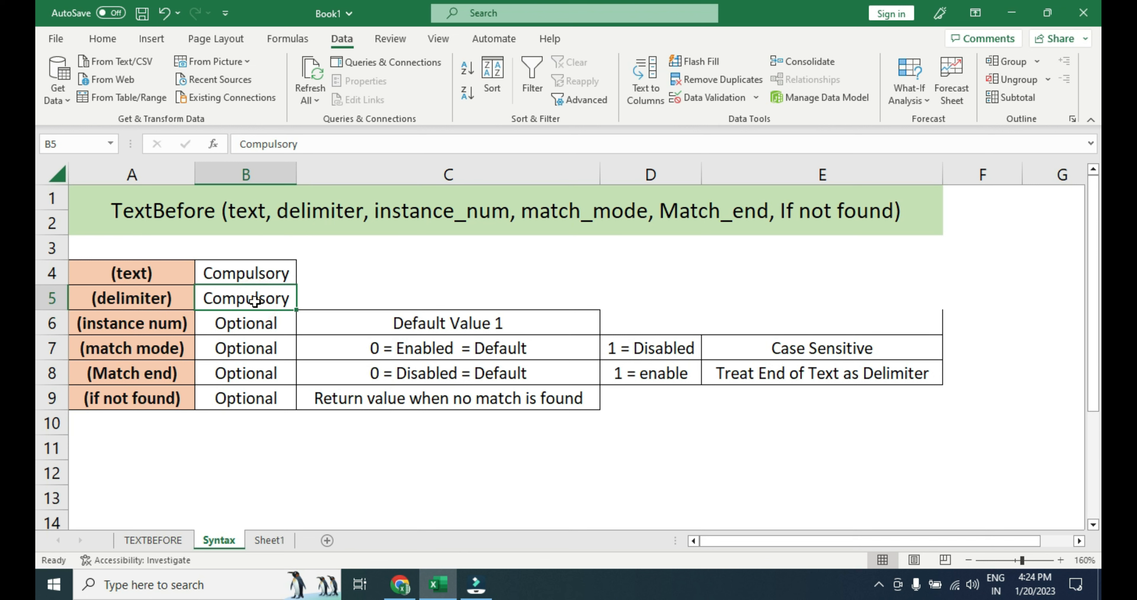
click(207, 323)
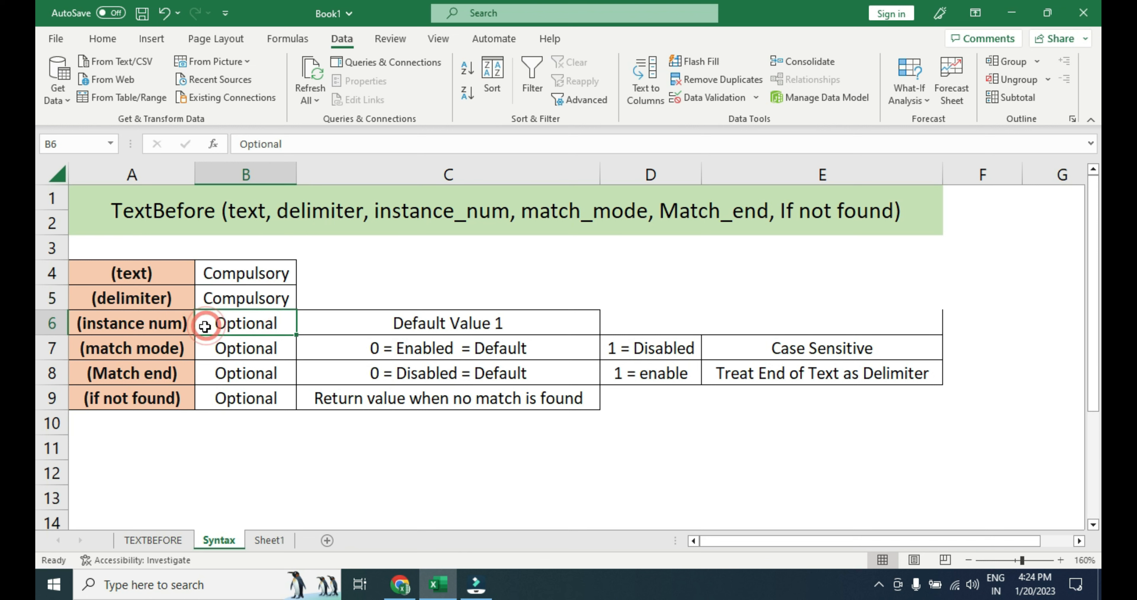
click(169, 325)
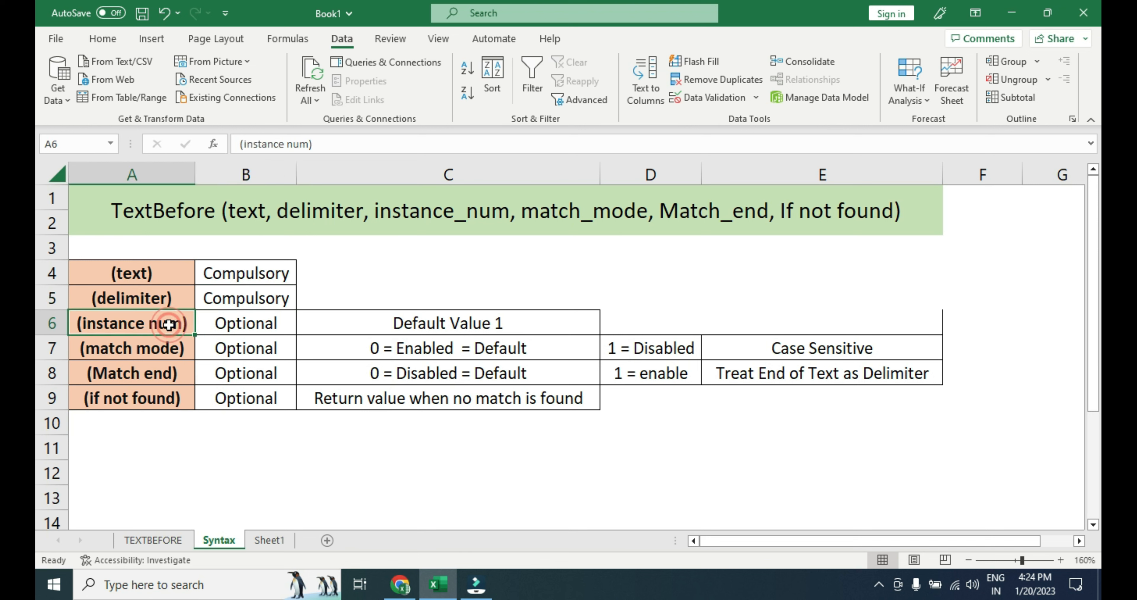
click(377, 331)
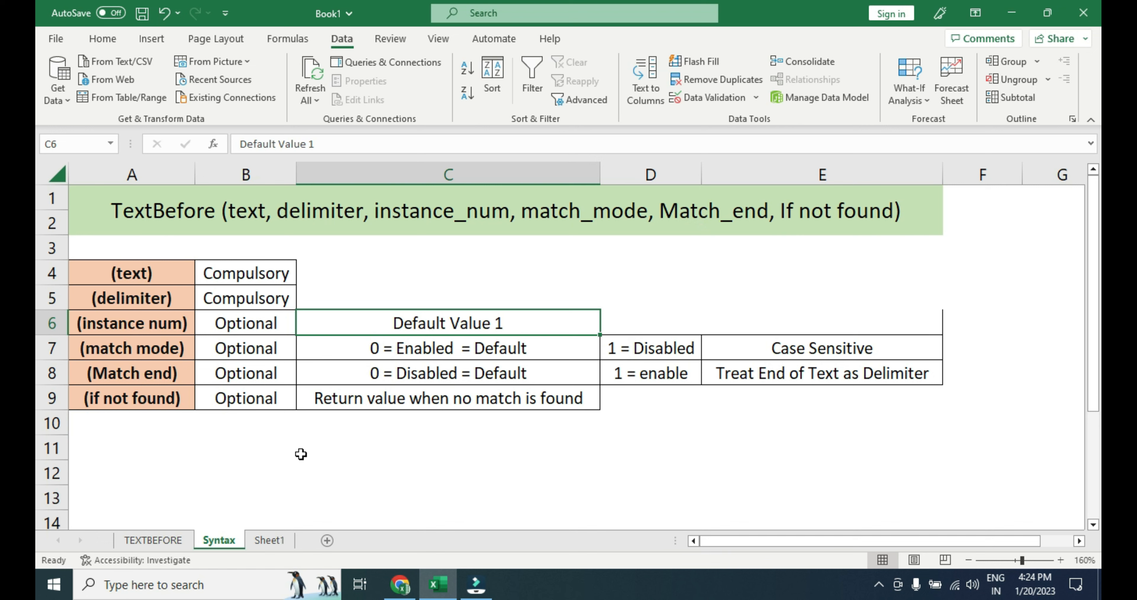
click(784, 352)
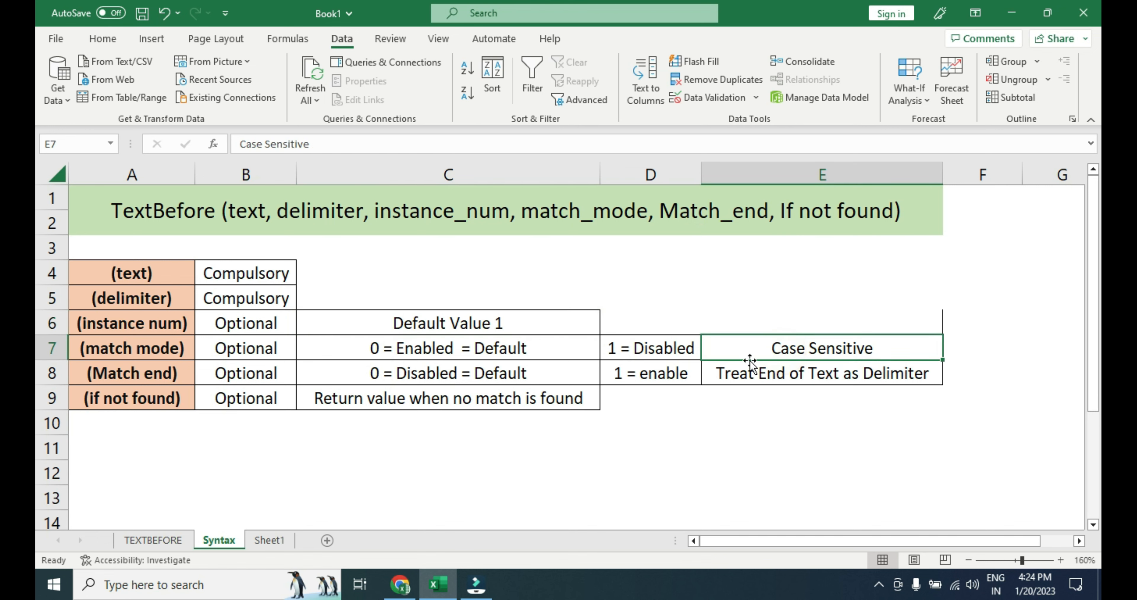
- Enter the formula =TEXTBEFORE(D7,"x") in cell F7 on Sheet1, using a lowercase x as the delimiter
click(270, 540)
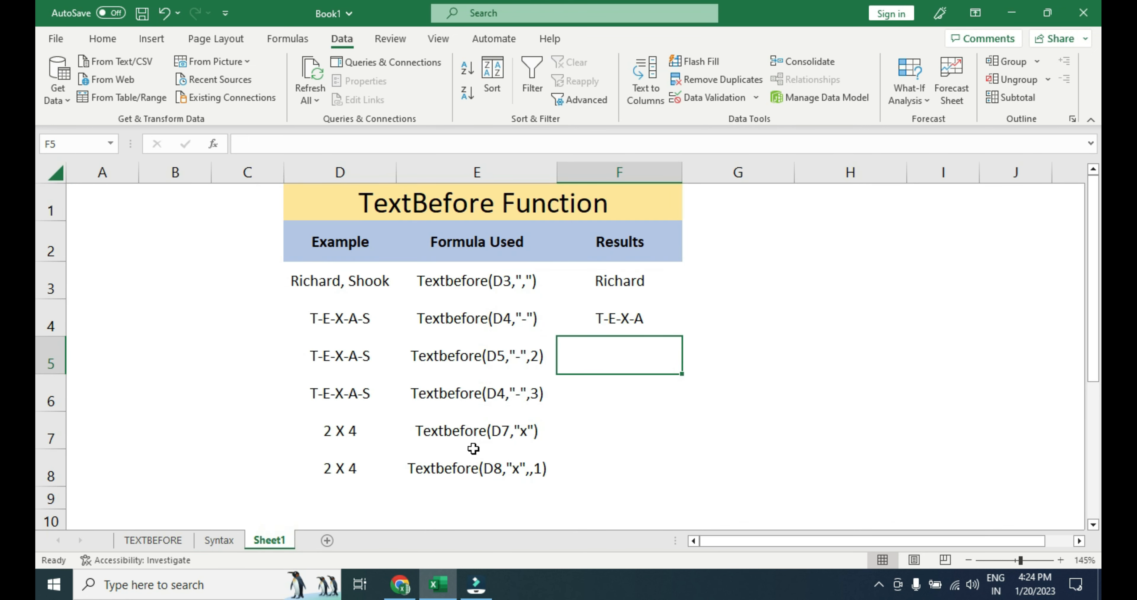
click(354, 433)
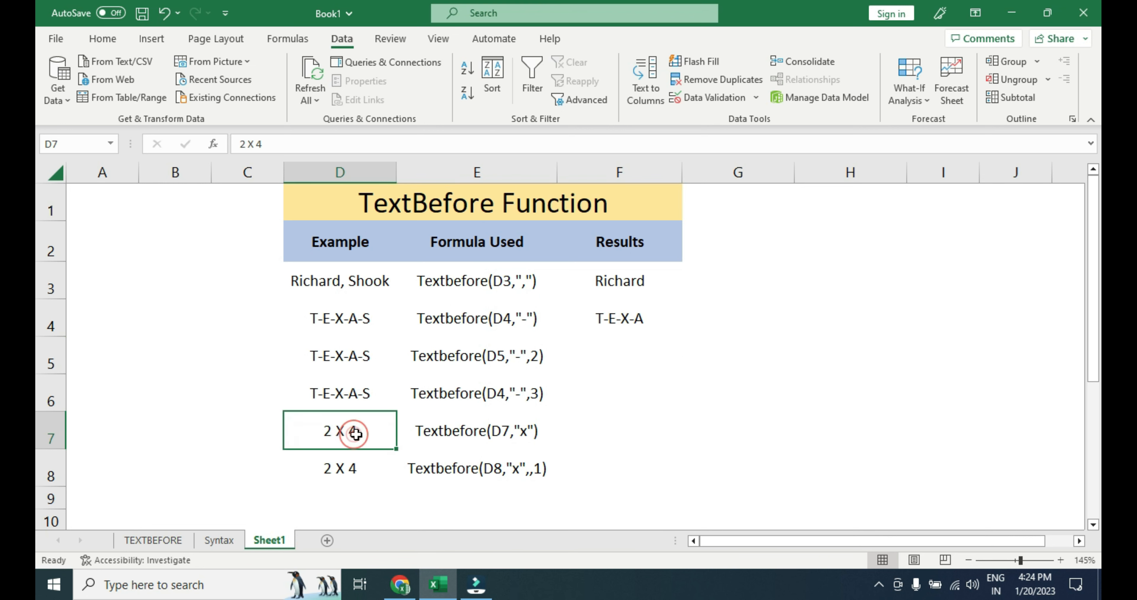
key(Right)
key(Right)
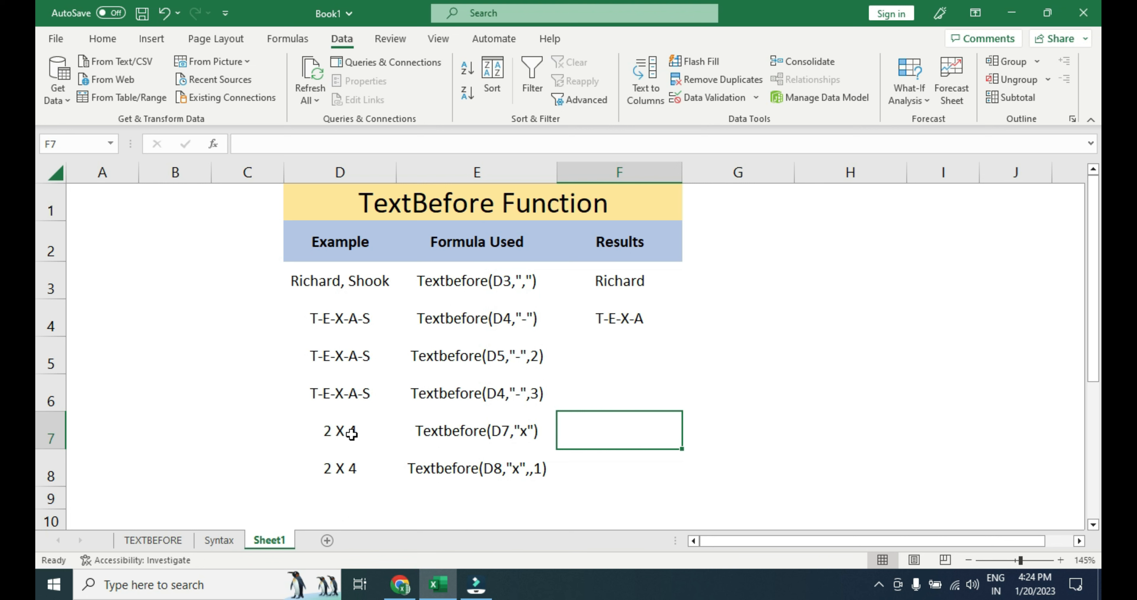
text(=te)
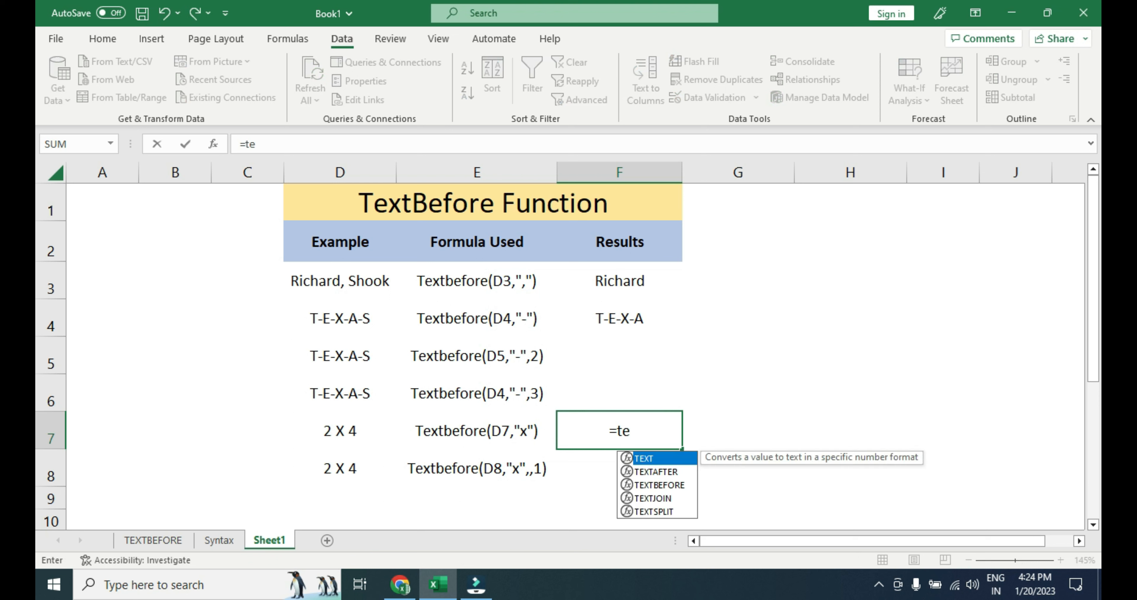
text(xt)
key(Down)
key(Down)
key(Tab)
key(Left)
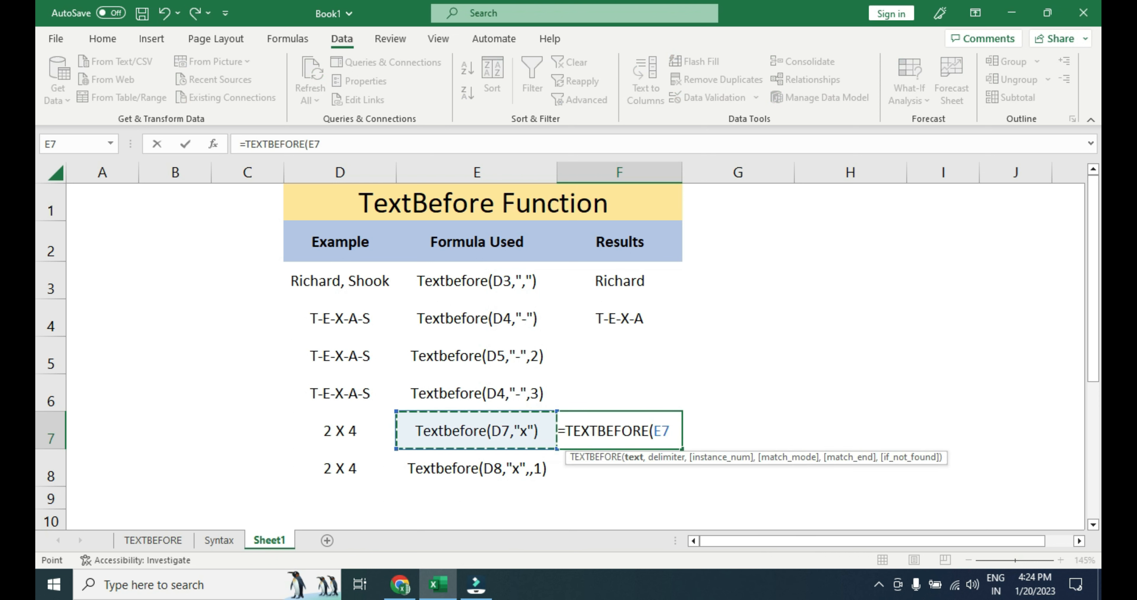
key(Left)
text(,)
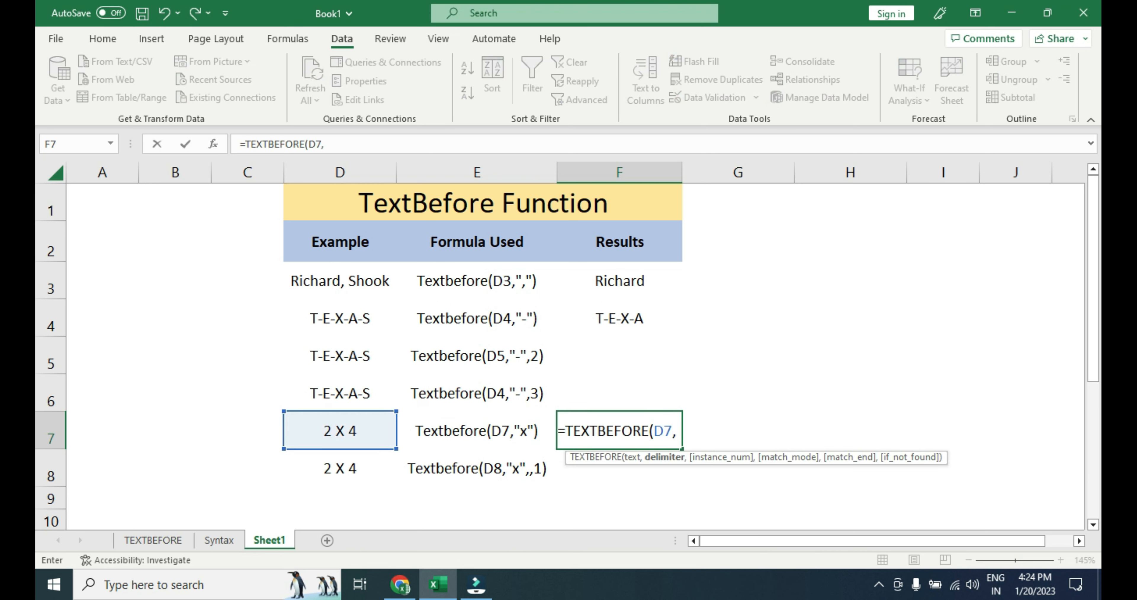
text("x)
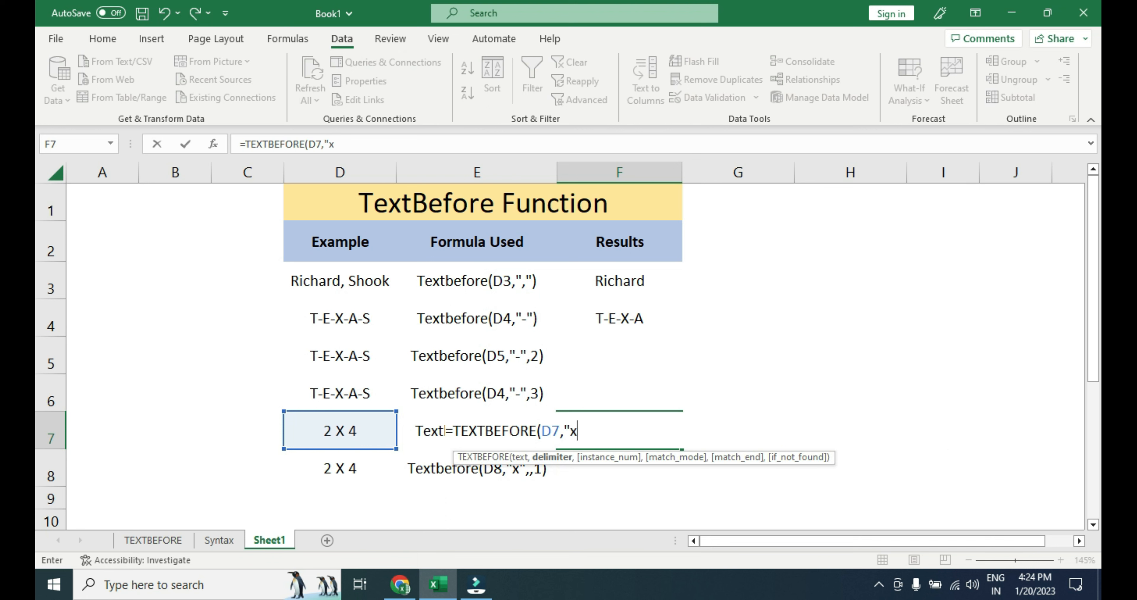
text("))
key(Return)
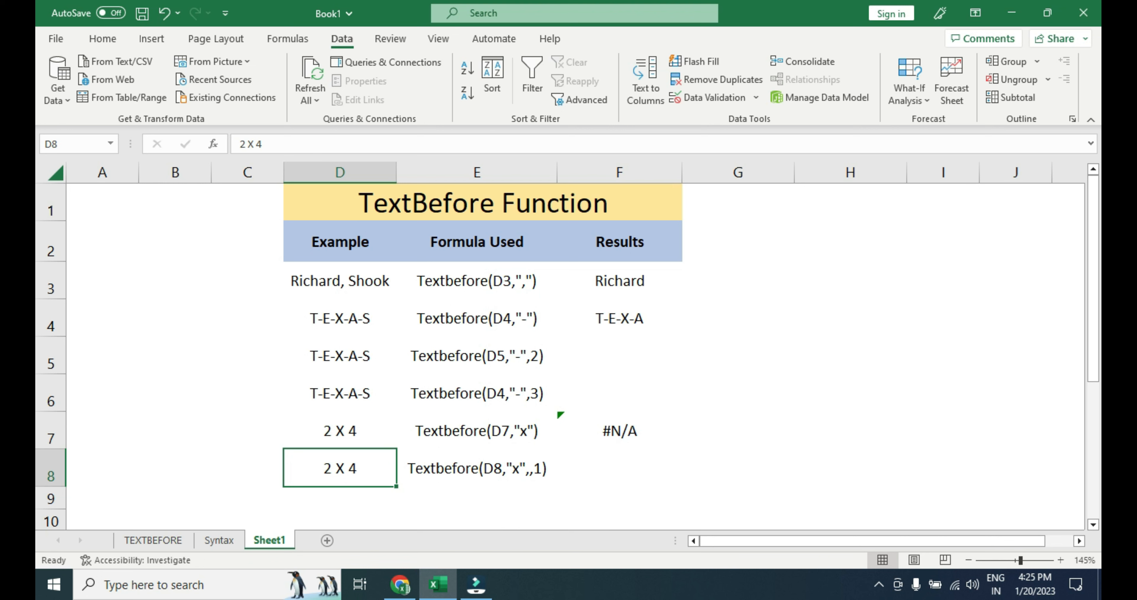
- Inspect the delimiter in cell F7's formula and compare it with the match mode settings on the Syntax sheet
key(Up)
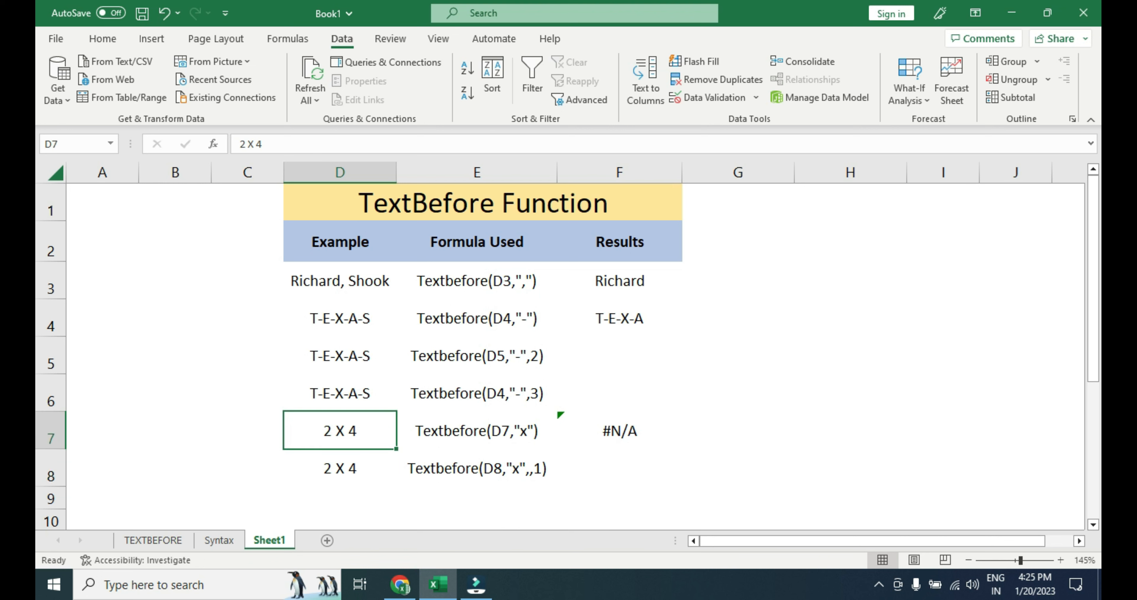
key(Right)
key(Right)
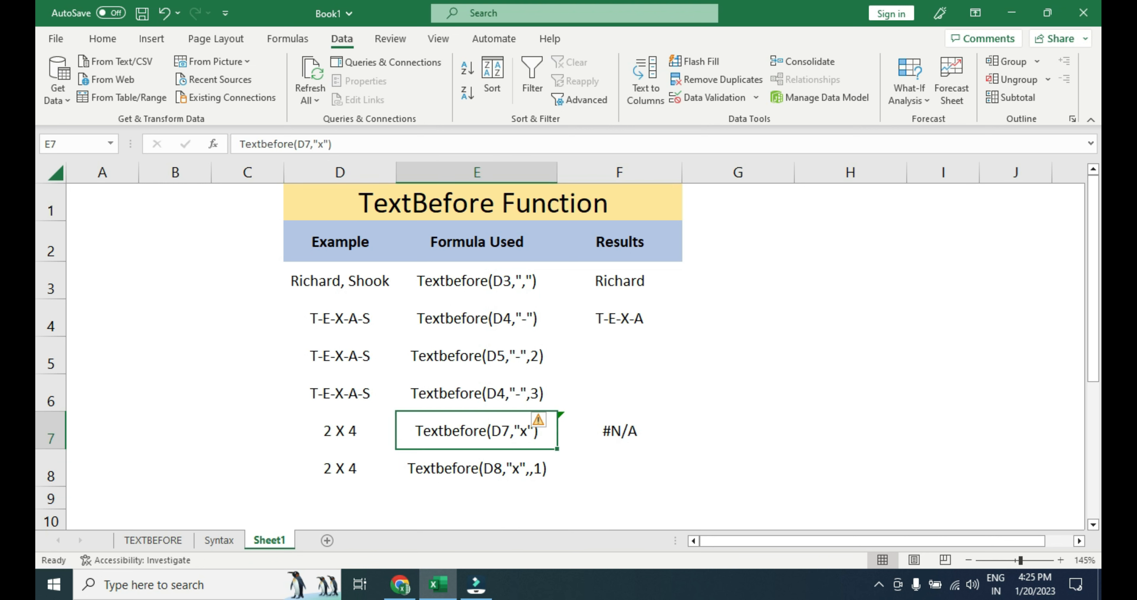
key(F2)
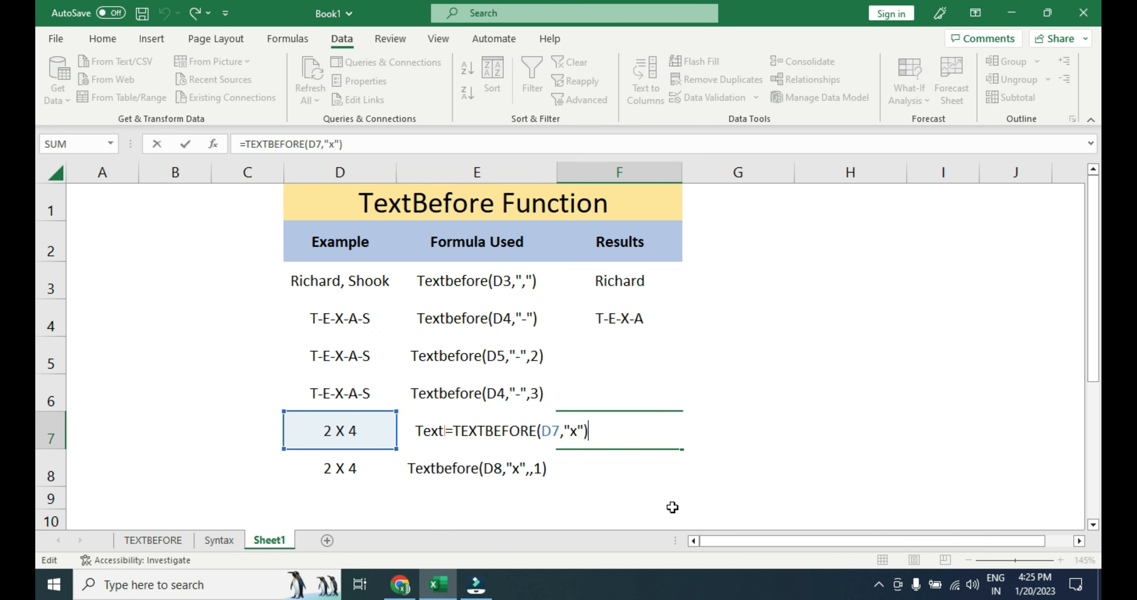
click(219, 540)
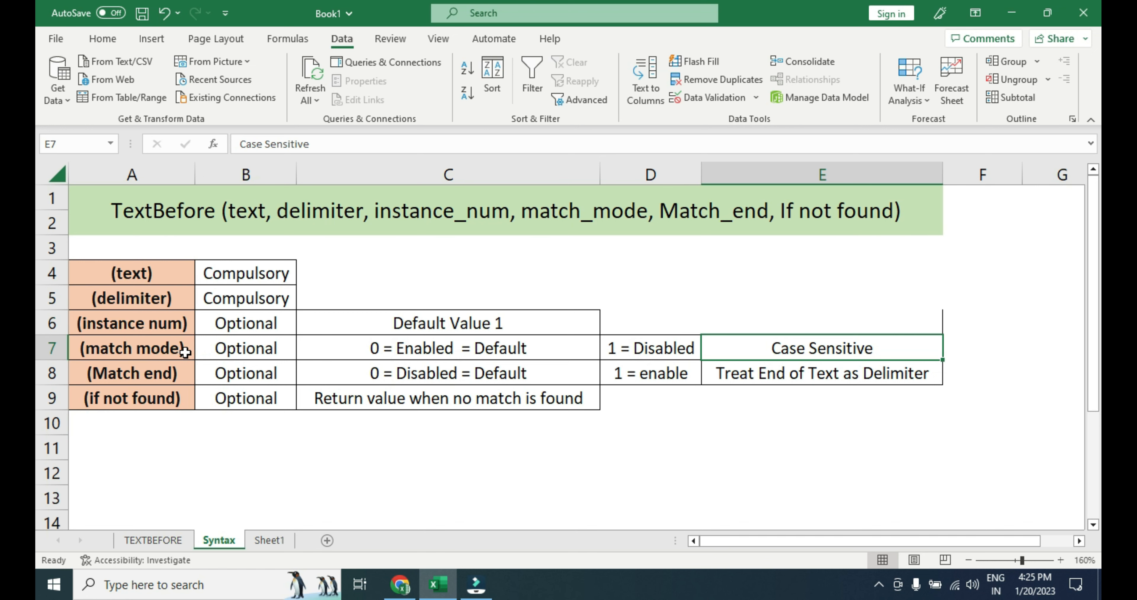
- Enter the formula =TEXTBEFORE(D8,"x",,1) in cell F8 on Sheet1, skipping the instance number and using a case-insensitive match
click(267, 543)
click(619, 470)
text(=textb)
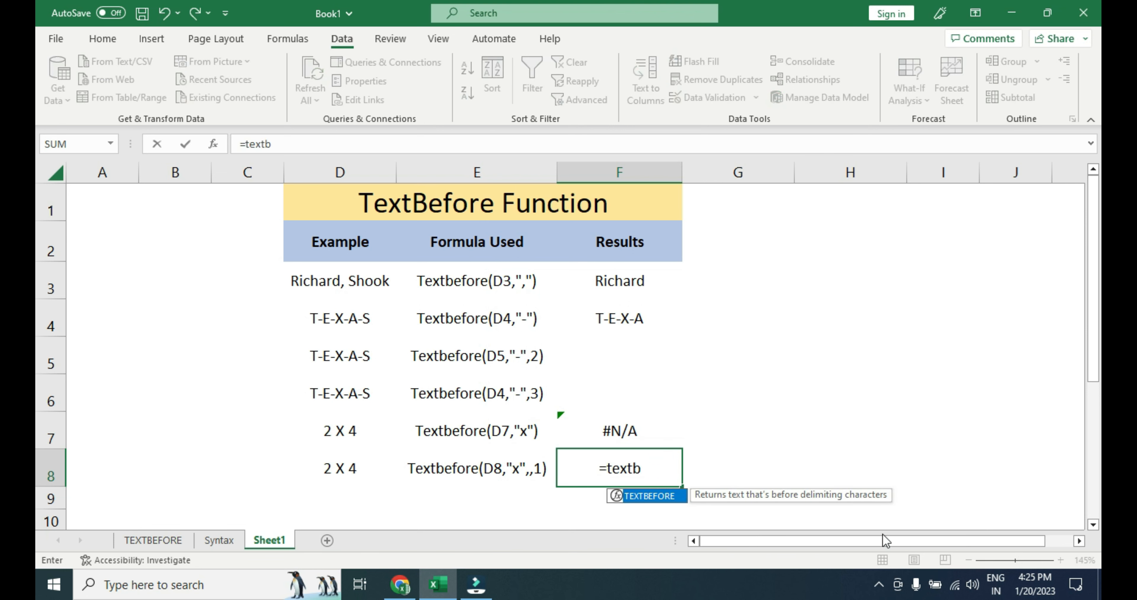
key(Tab)
key(Left)
key(Left)
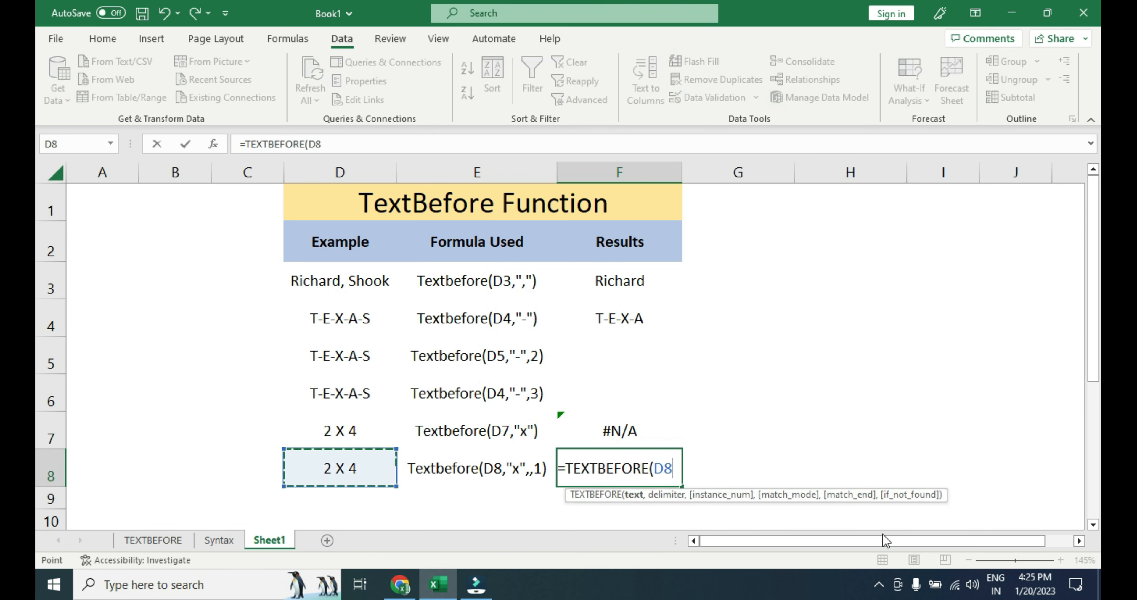
text(,)
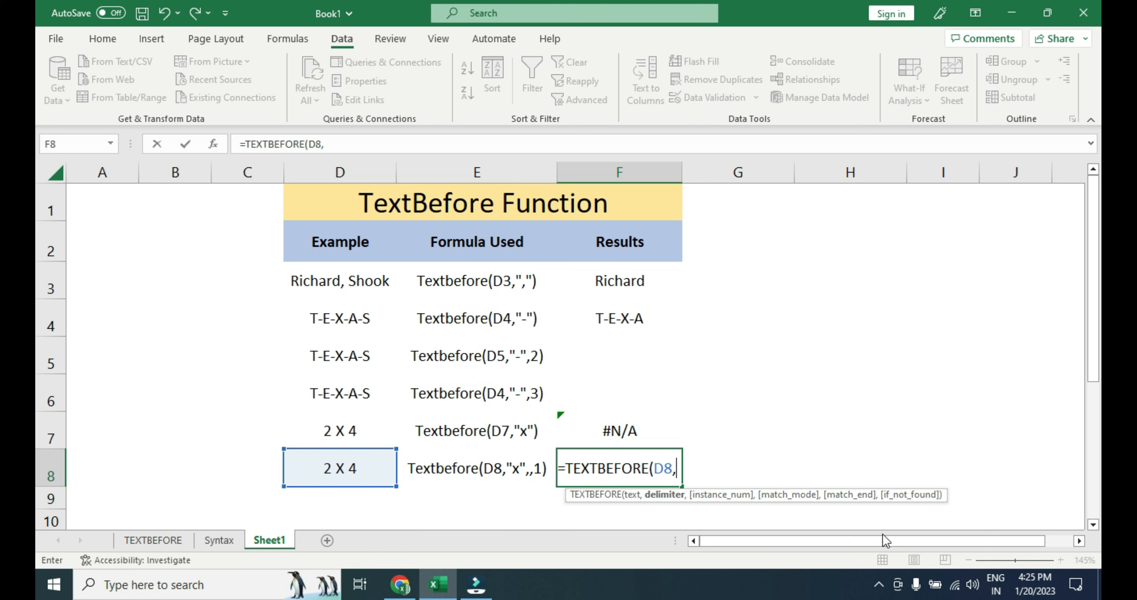
text(")
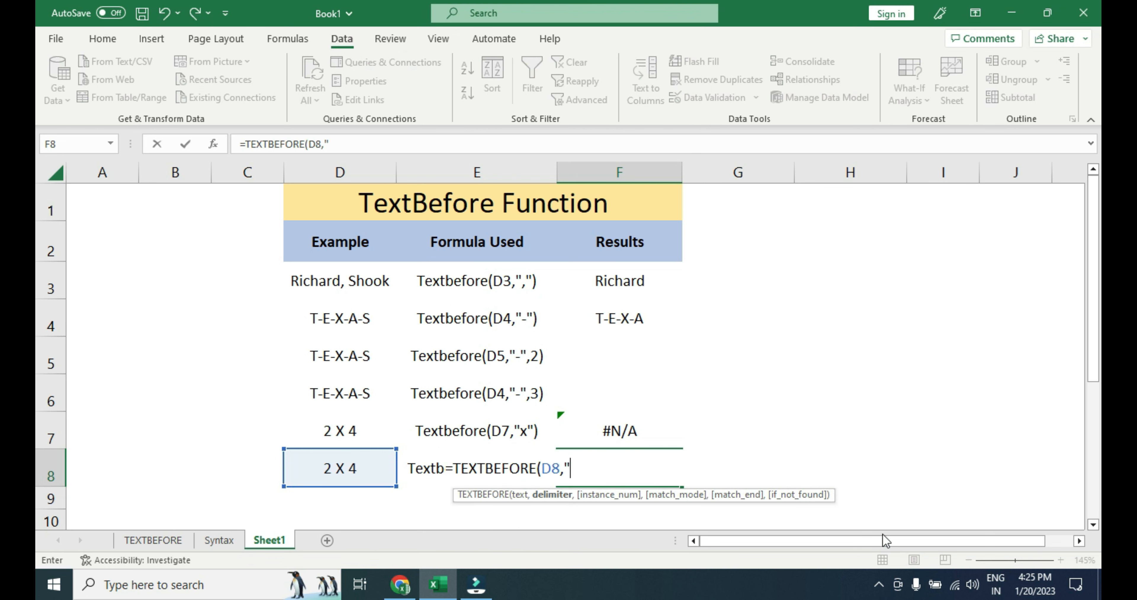
text(x",)
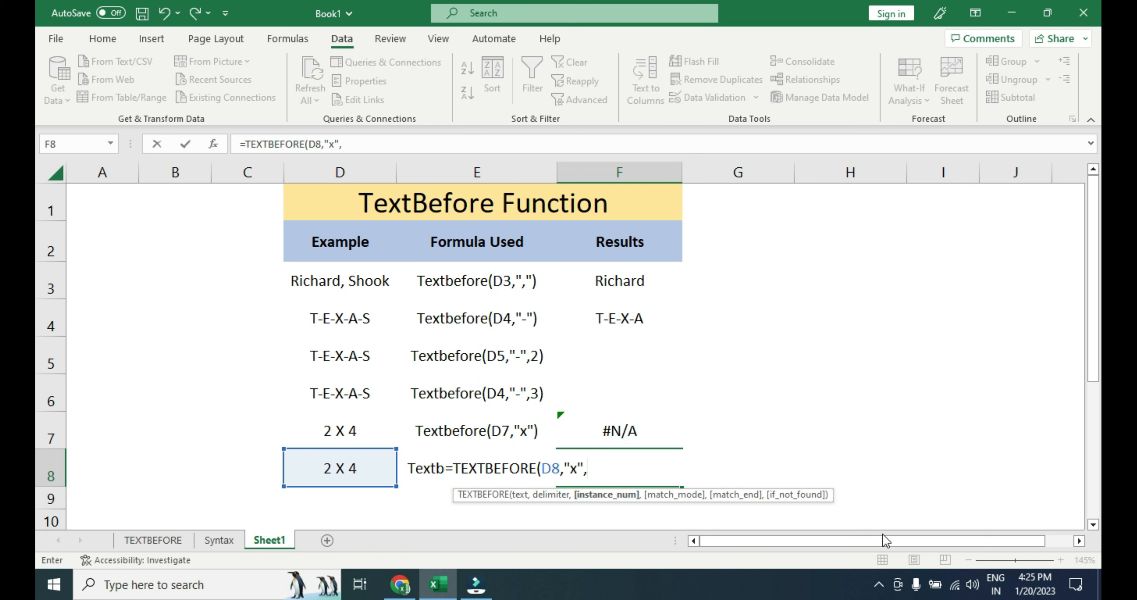
text(,)
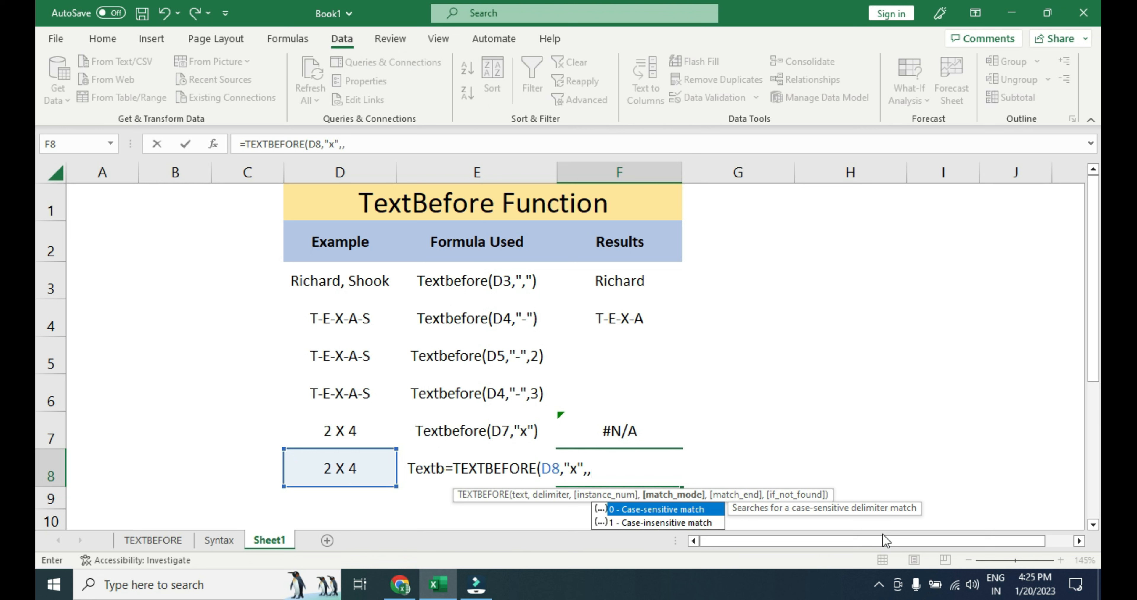
key(Down)
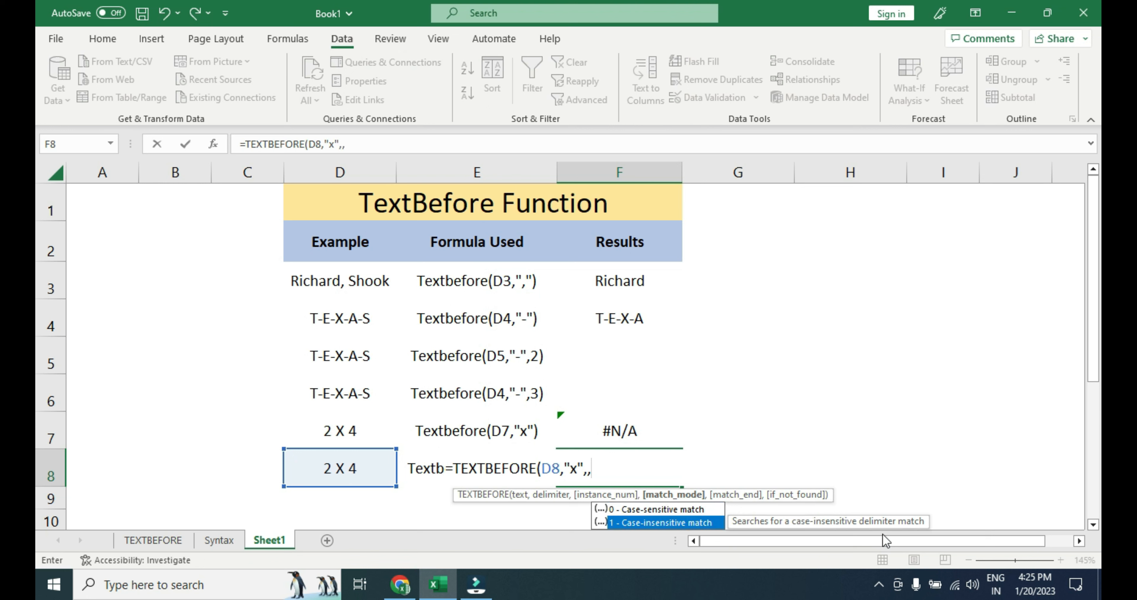
text(1)
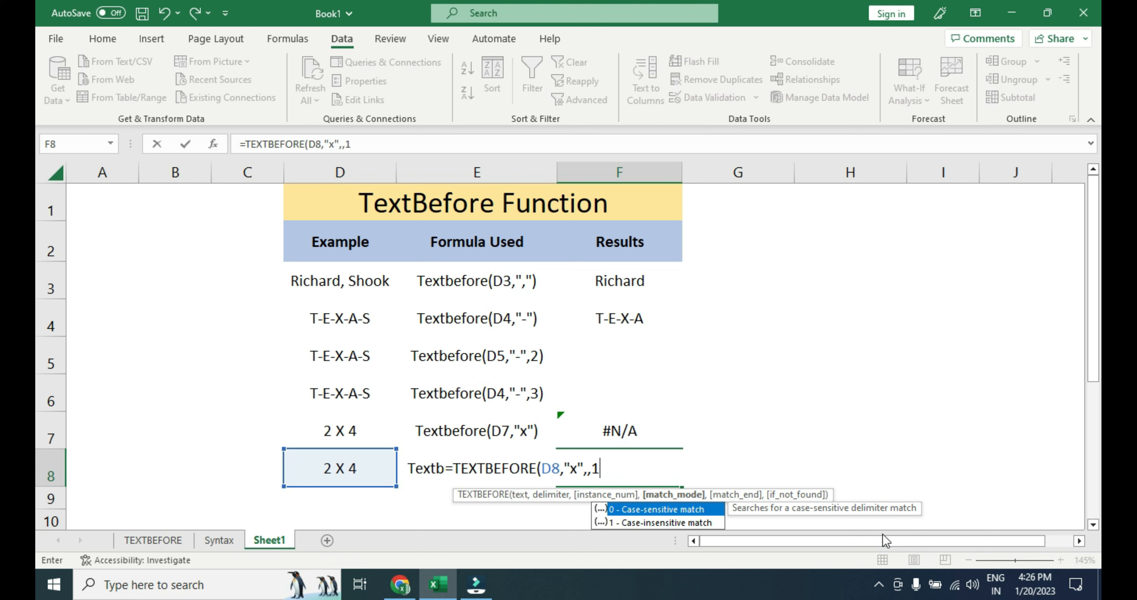
text())
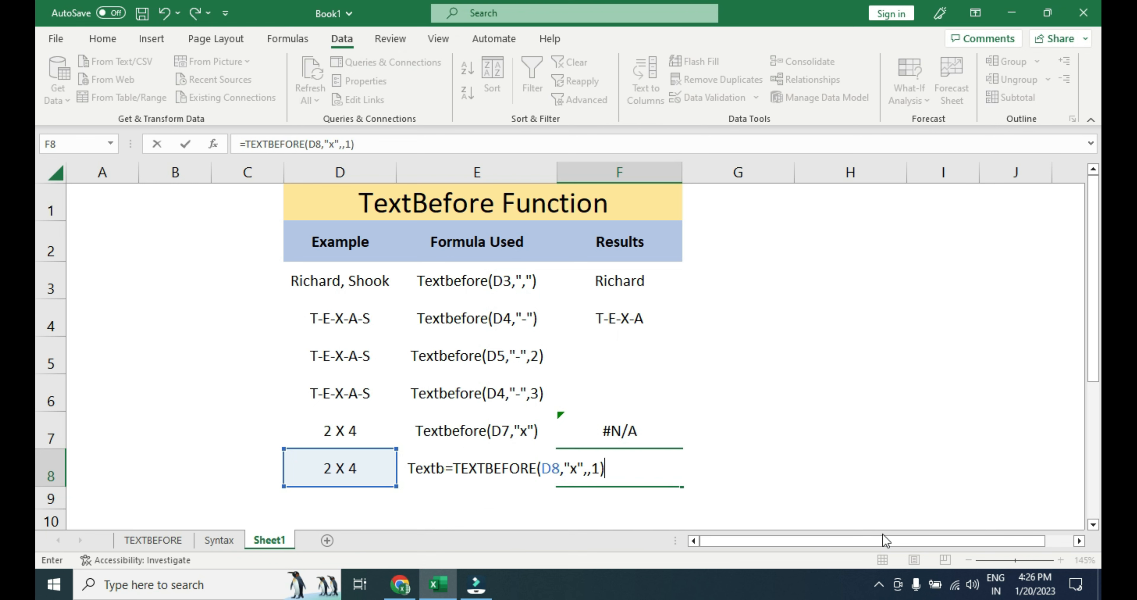
key(Return)
key(Up)
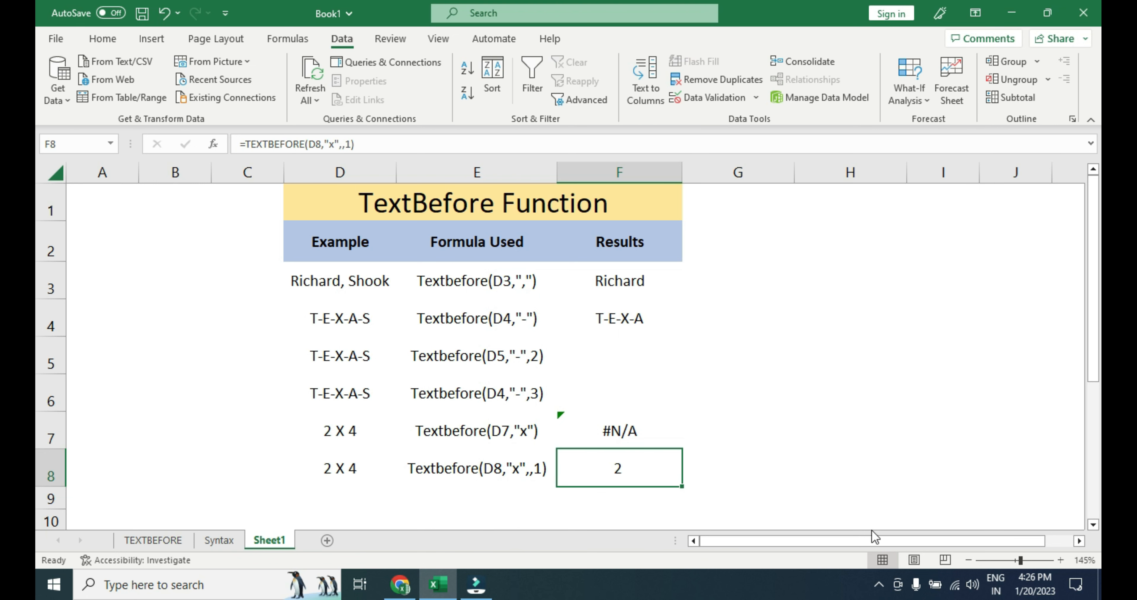
- Review the TextBefore arguments on the Syntax sheet from text through match mode, ending at the Match end argument
click(216, 540)
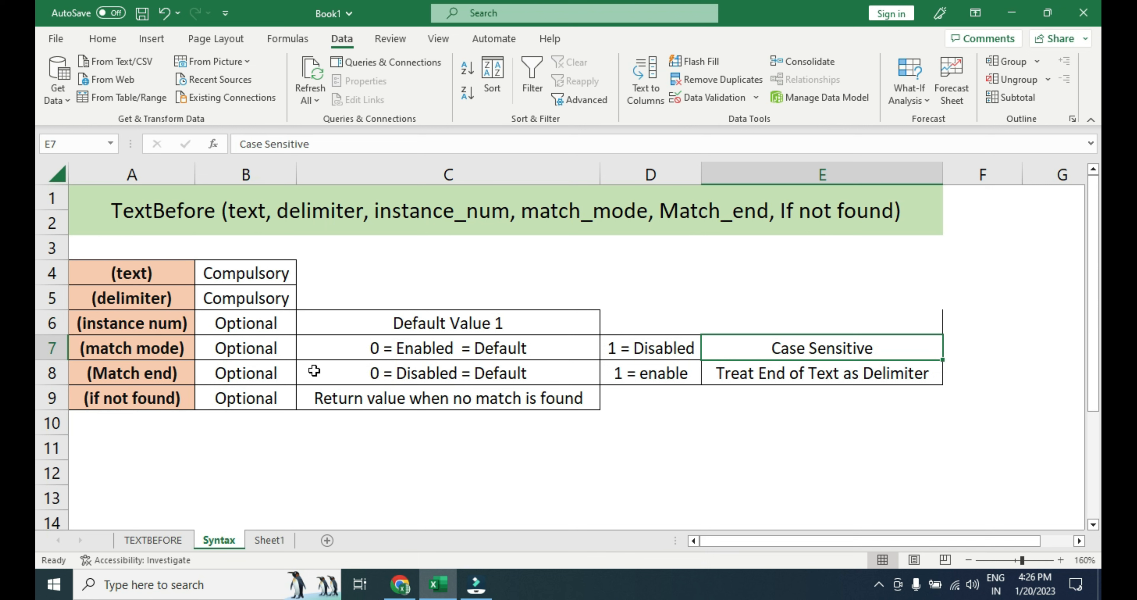
click(162, 279)
click(174, 303)
click(184, 325)
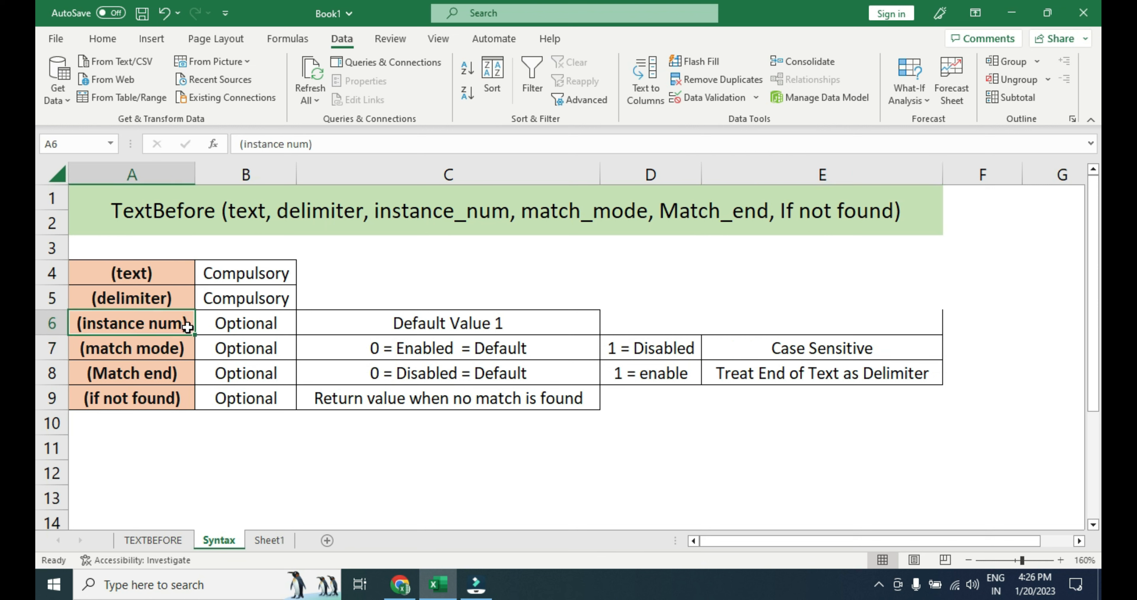
click(181, 349)
drag(175, 325, 173, 342)
drag(181, 276, 181, 299)
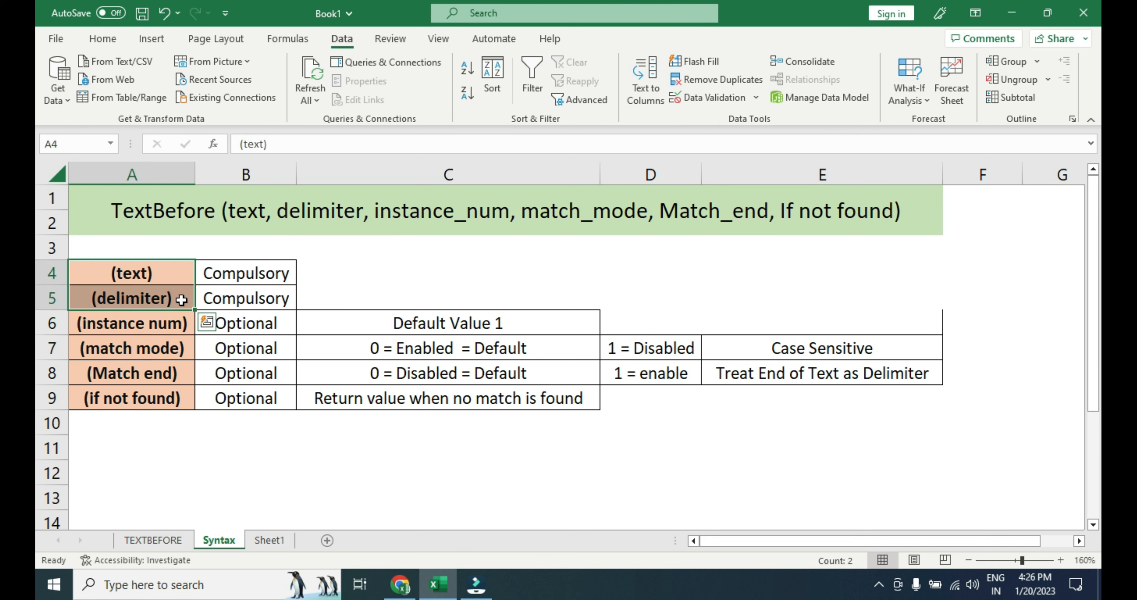
click(226, 358)
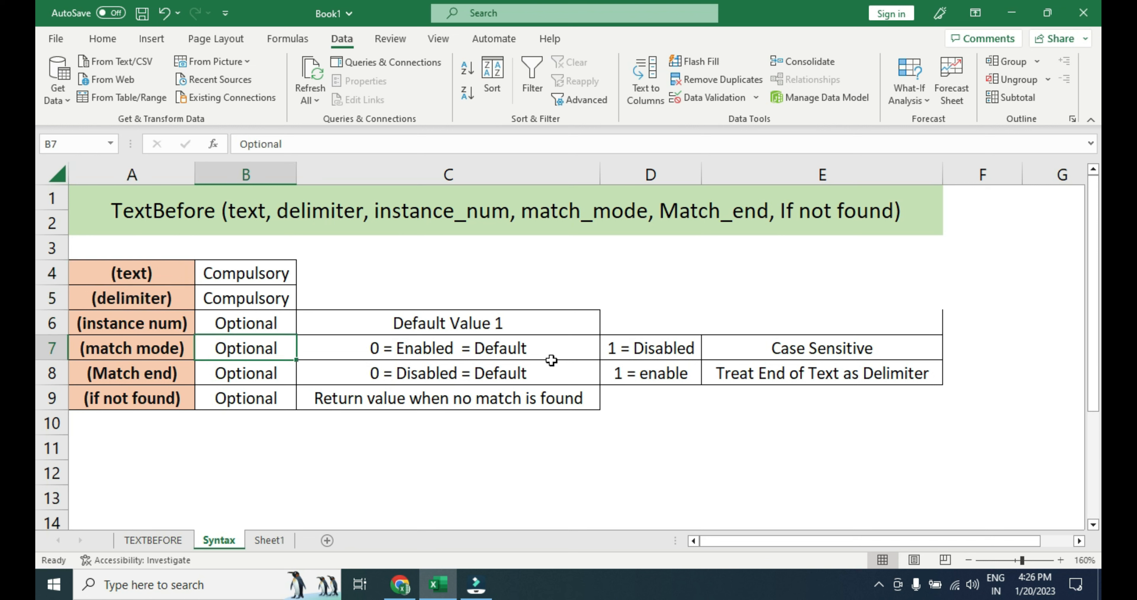
click(514, 353)
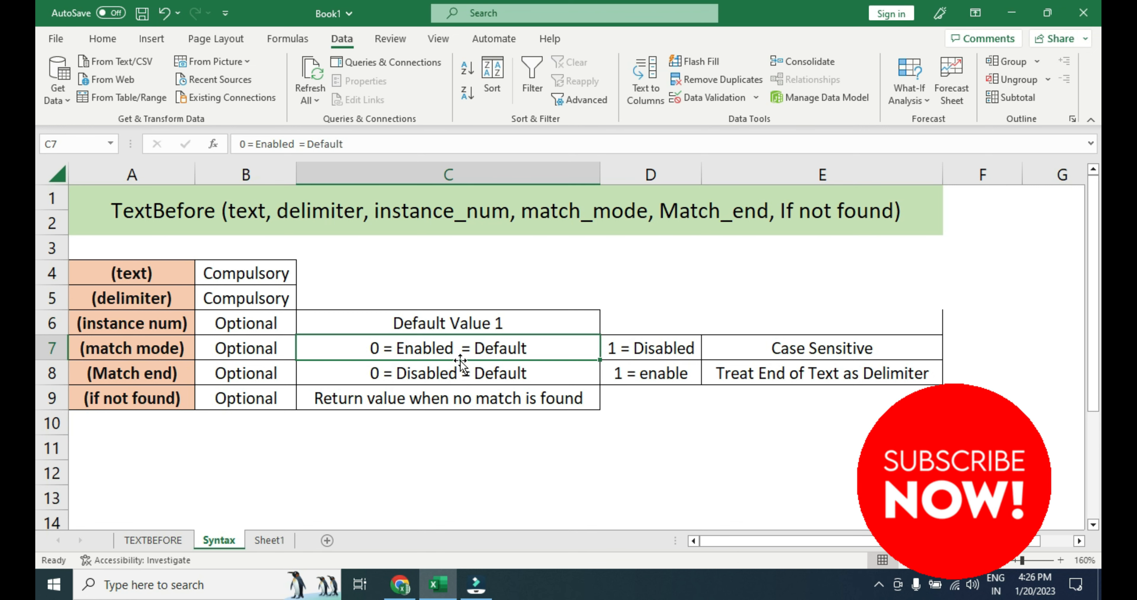
click(193, 376)
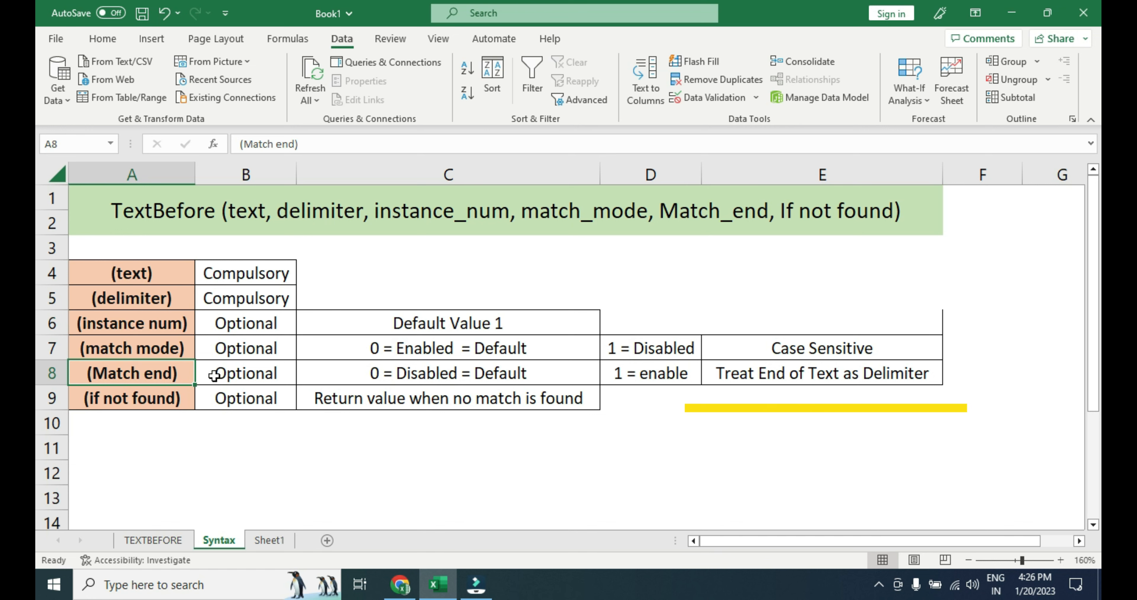
- Enter the formula =TEXTBEFORE(D6,"-",5) in cell F6 on Sheet1
click(269, 540)
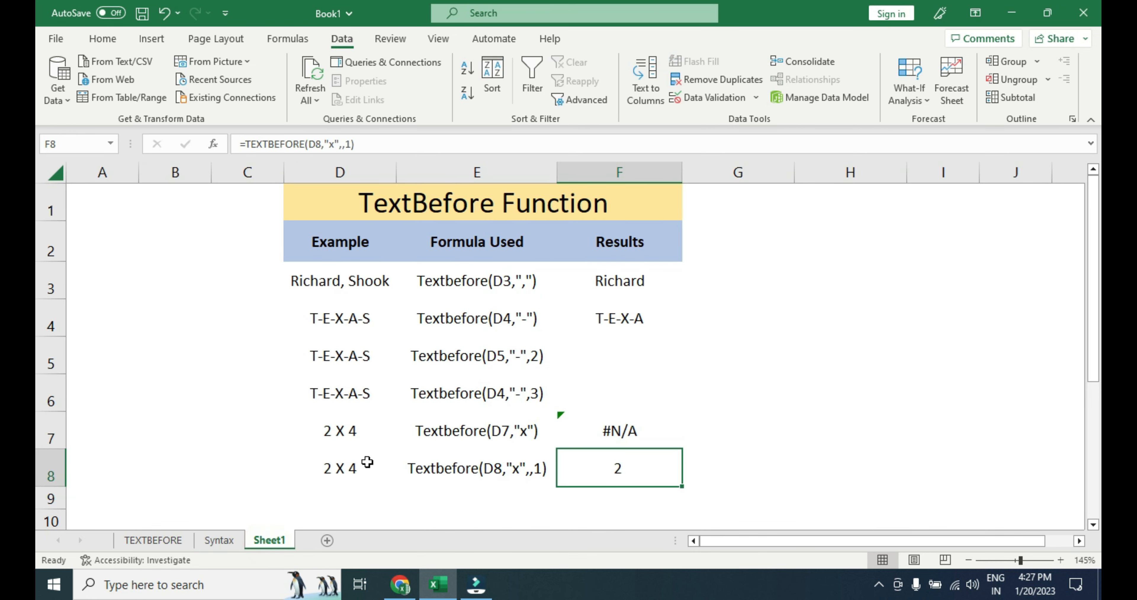
click(340, 392)
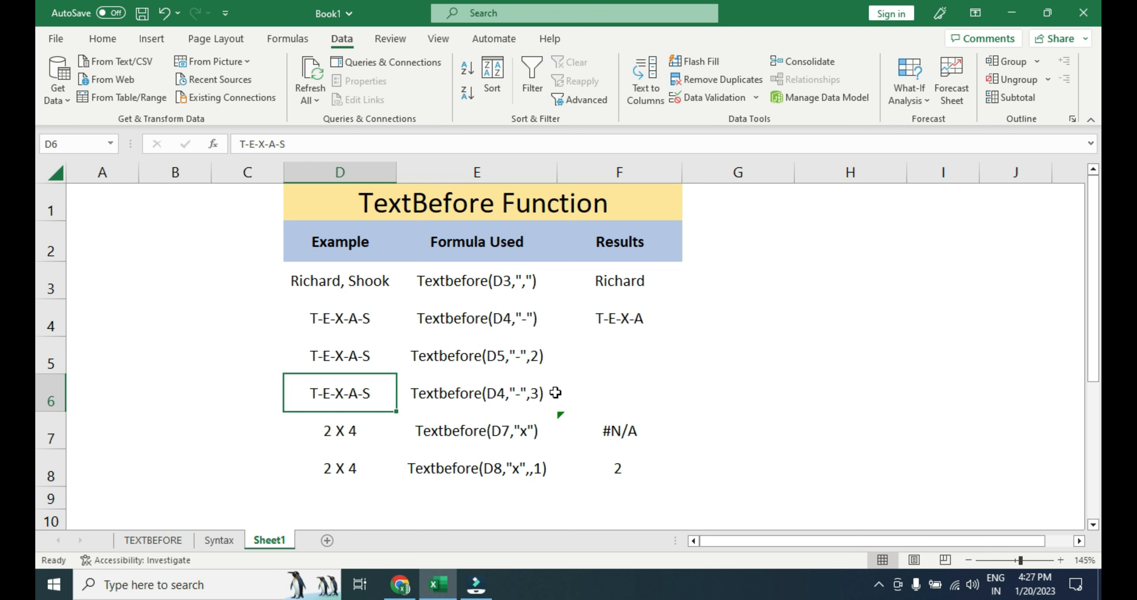
click(610, 396)
text(=)
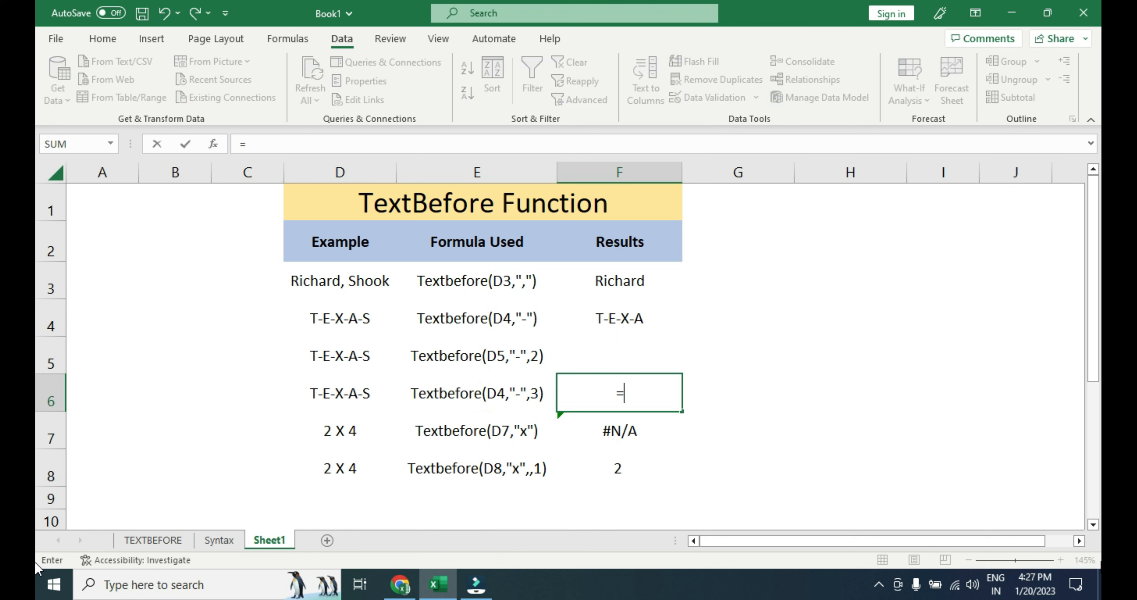
text(textbe)
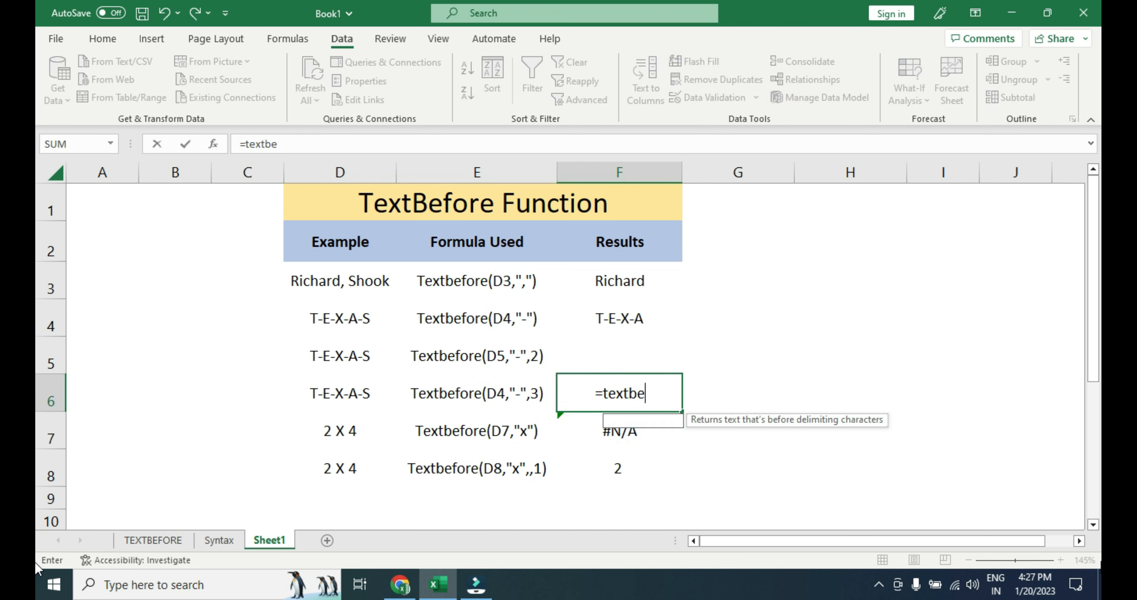
key(Tab)
key(Left)
key(Left)
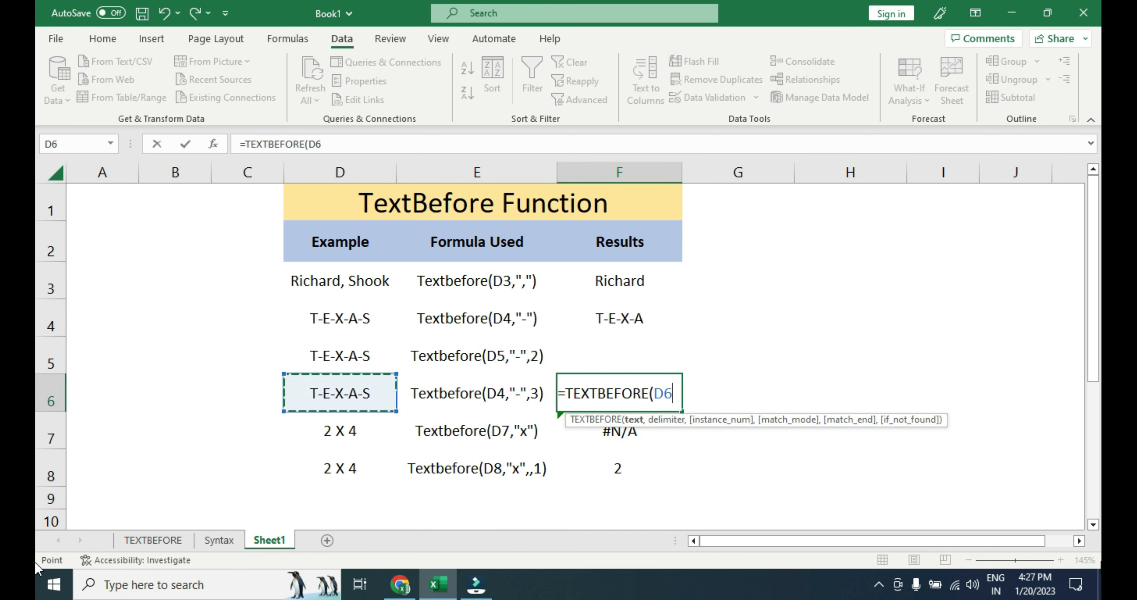
text(,")
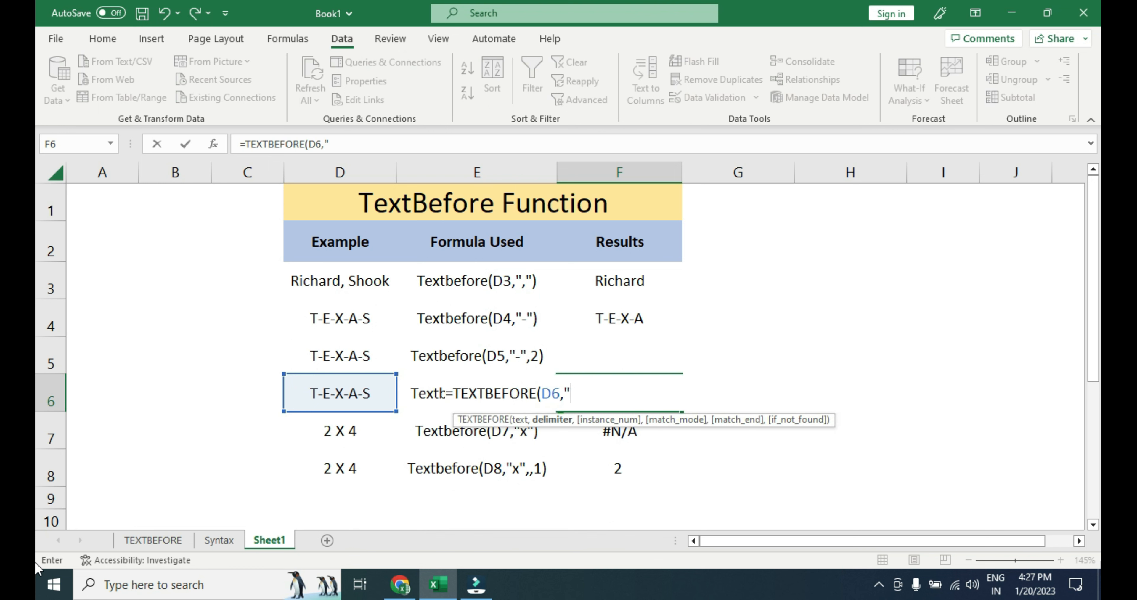
text(-",)
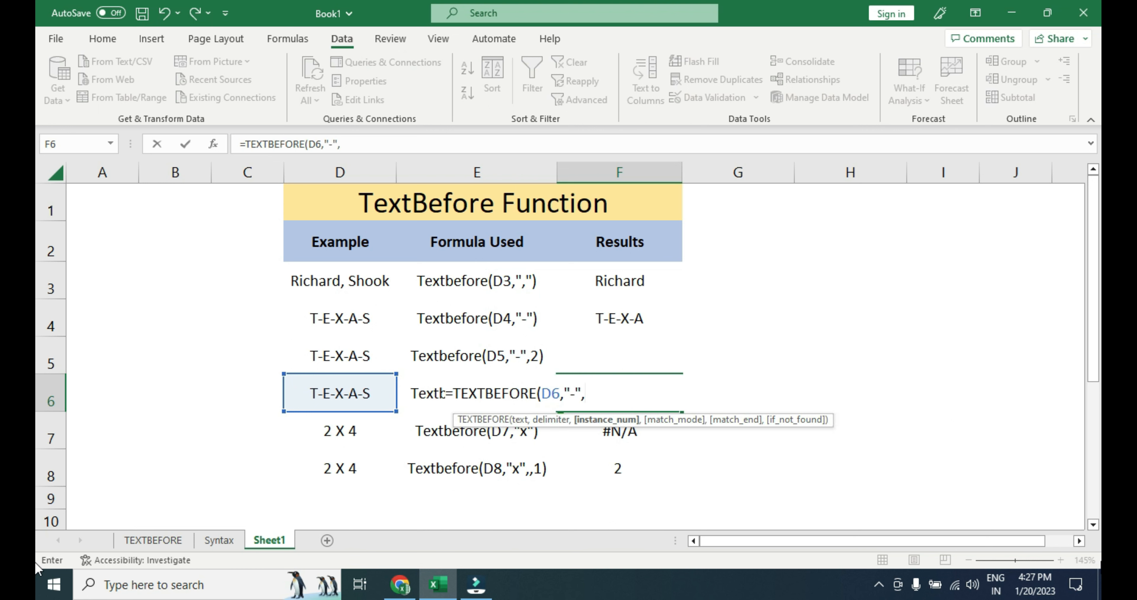
text(5))
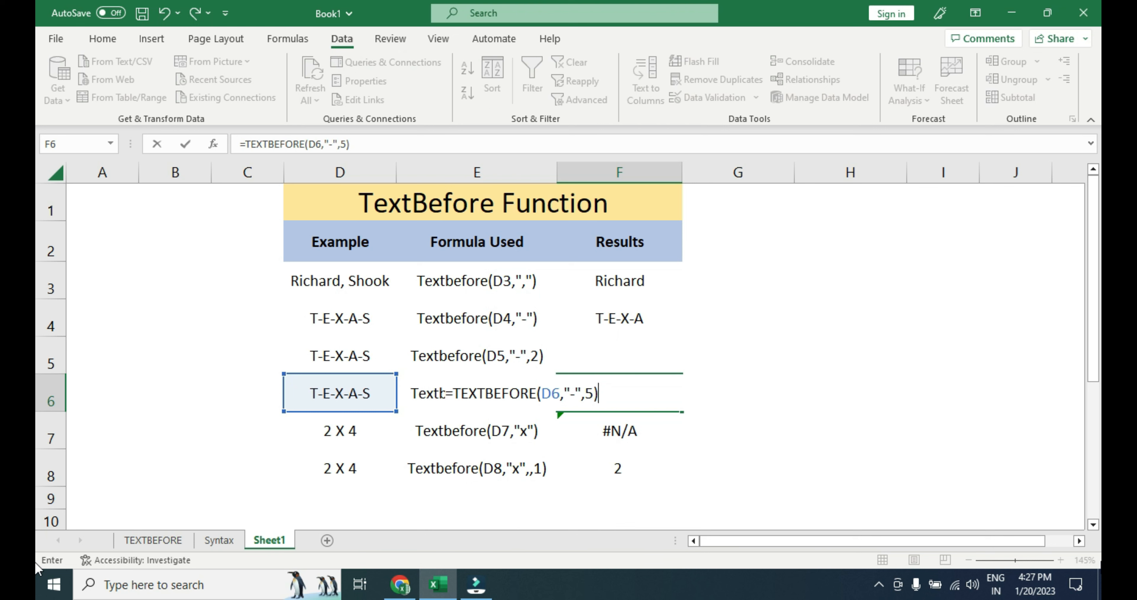
key(Return)
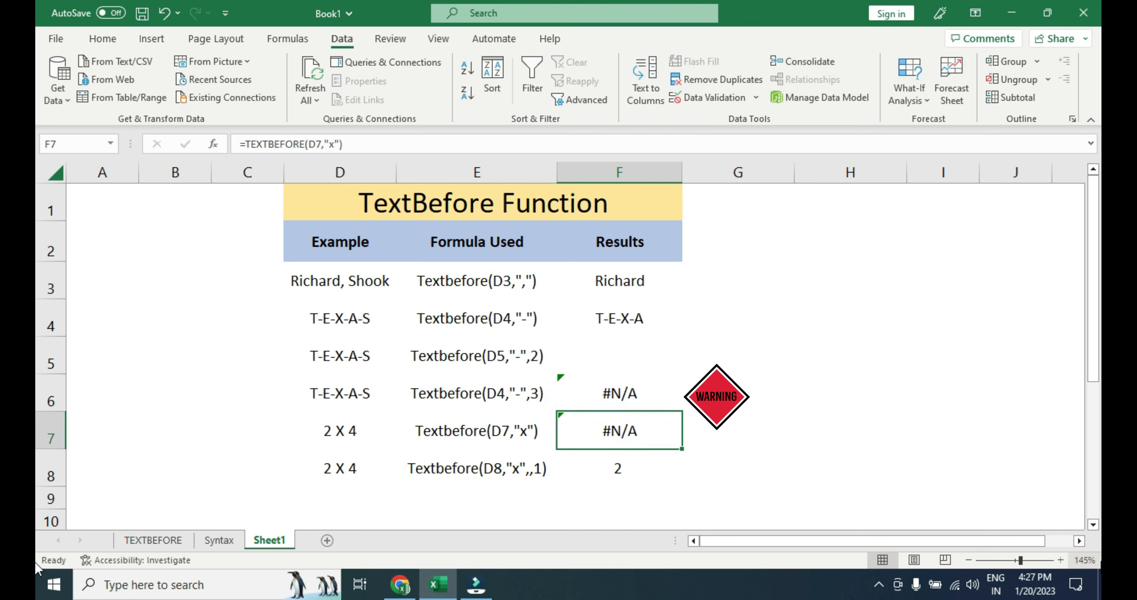
- Extend cell F6's formula with an empty match mode and match end set to 1, giving =TEXTBEFORE(D6,"-",5,,1)
key(Up)
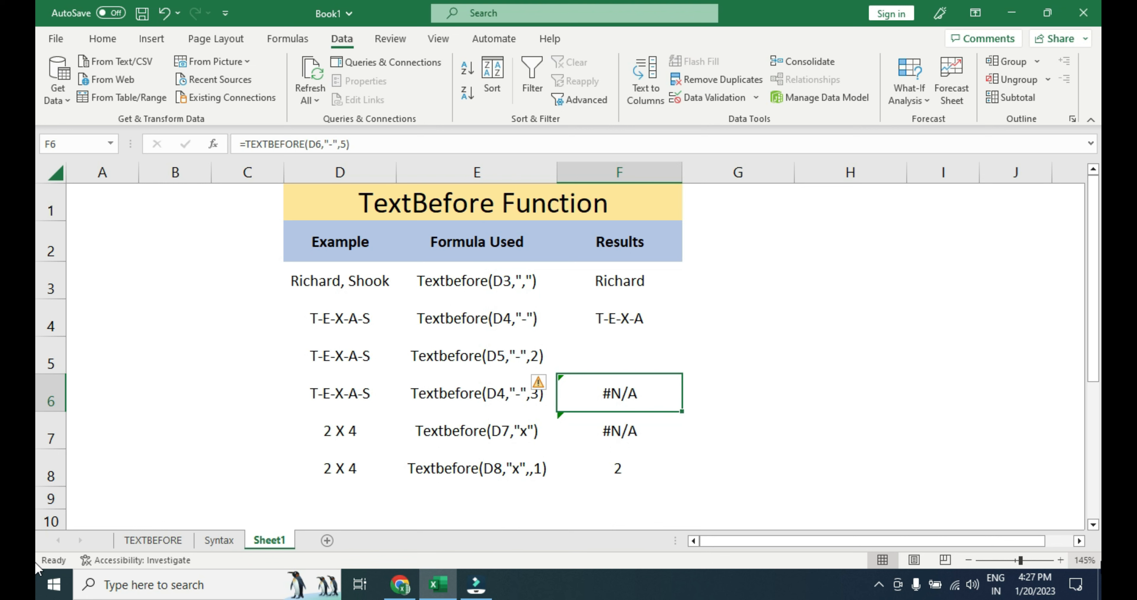
key(F2)
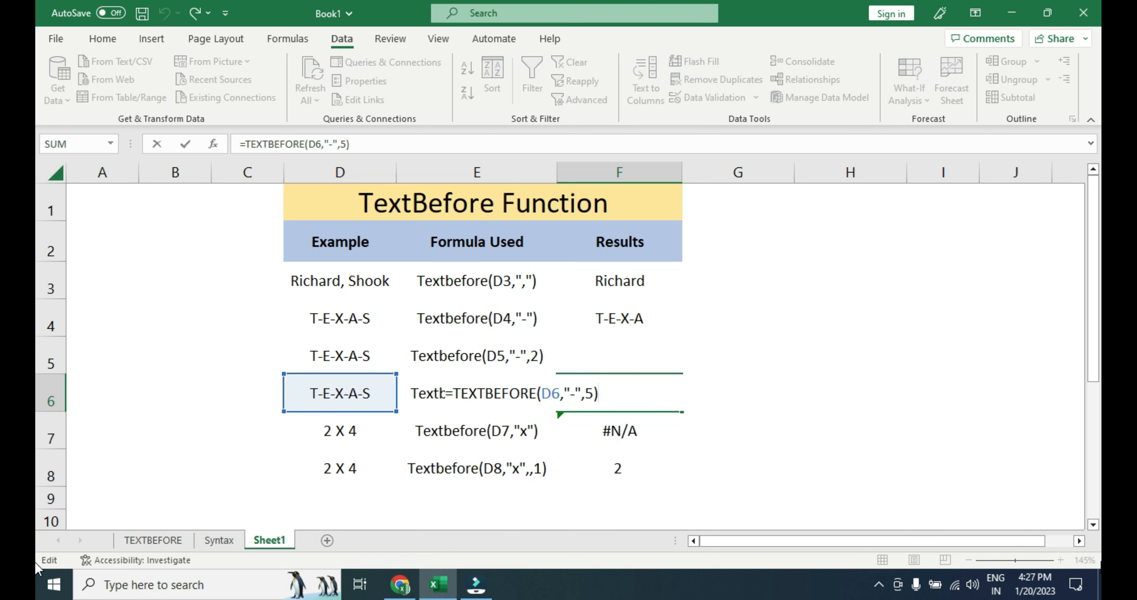
key(BackSpace)
text(,)
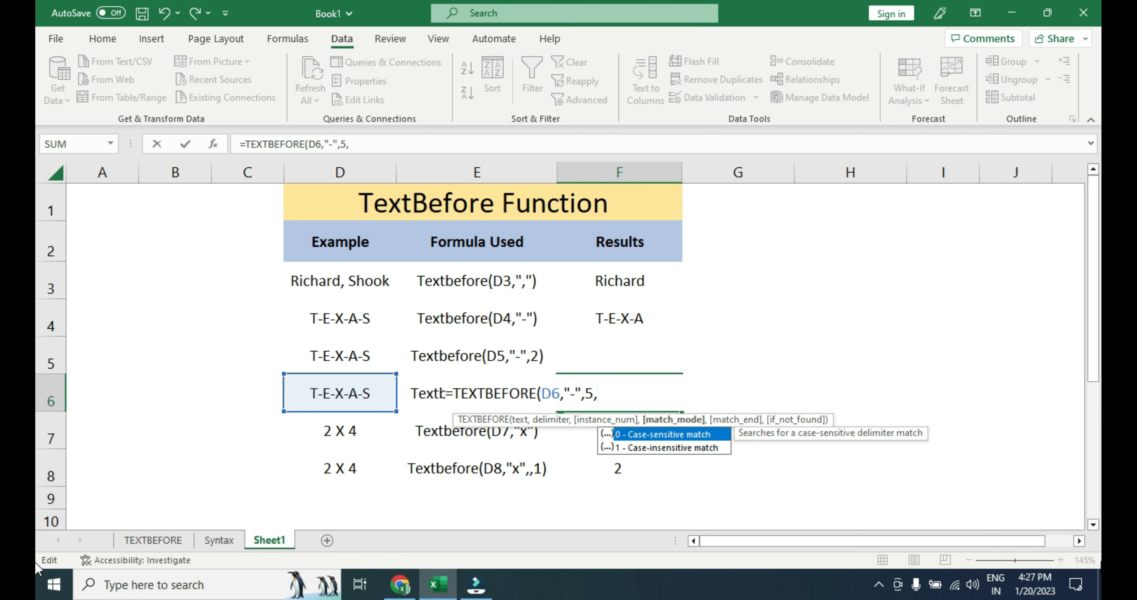
text(,)
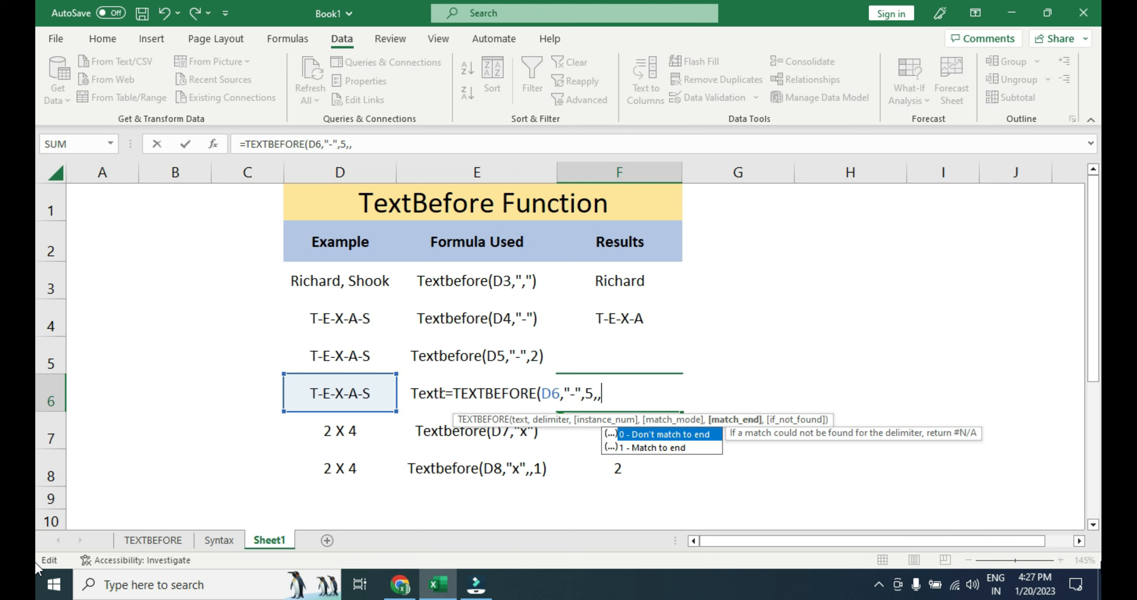
key(Down)
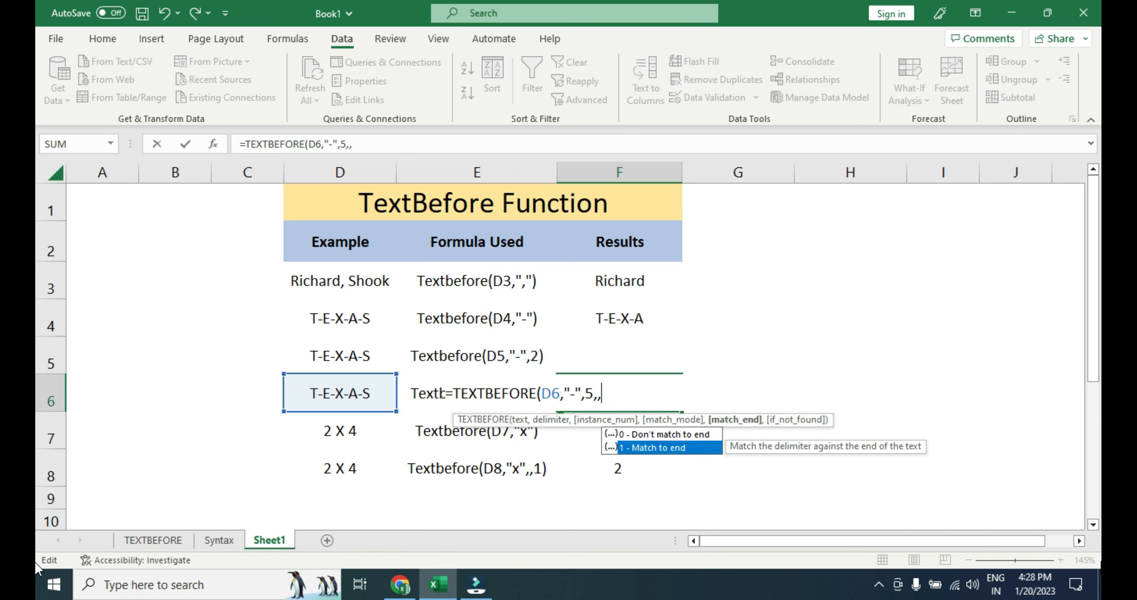
key(Tab)
text())
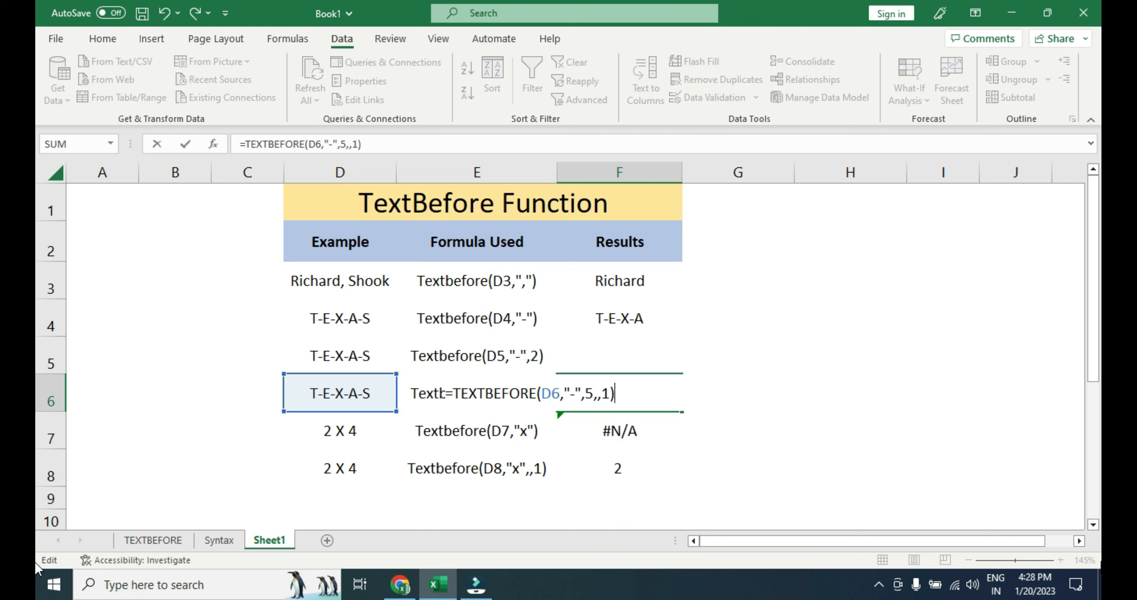
key(Return)
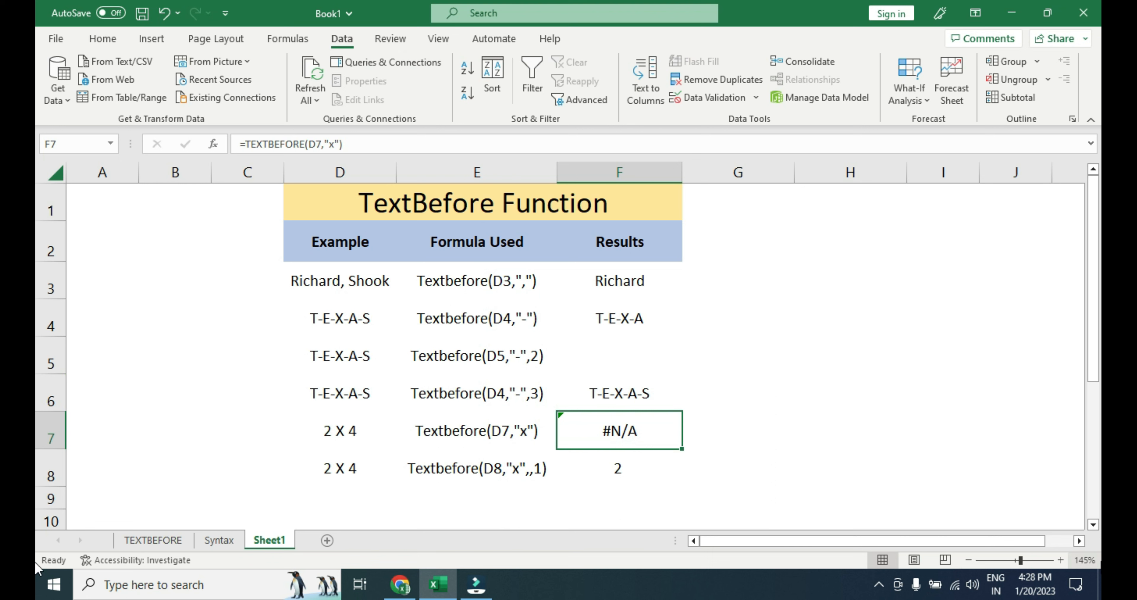
- Copy the text in cell D6 to cell C6 and append a hyphen so it reads T-E-X-A-S-
key(Up)
key(Left)
key(Left)
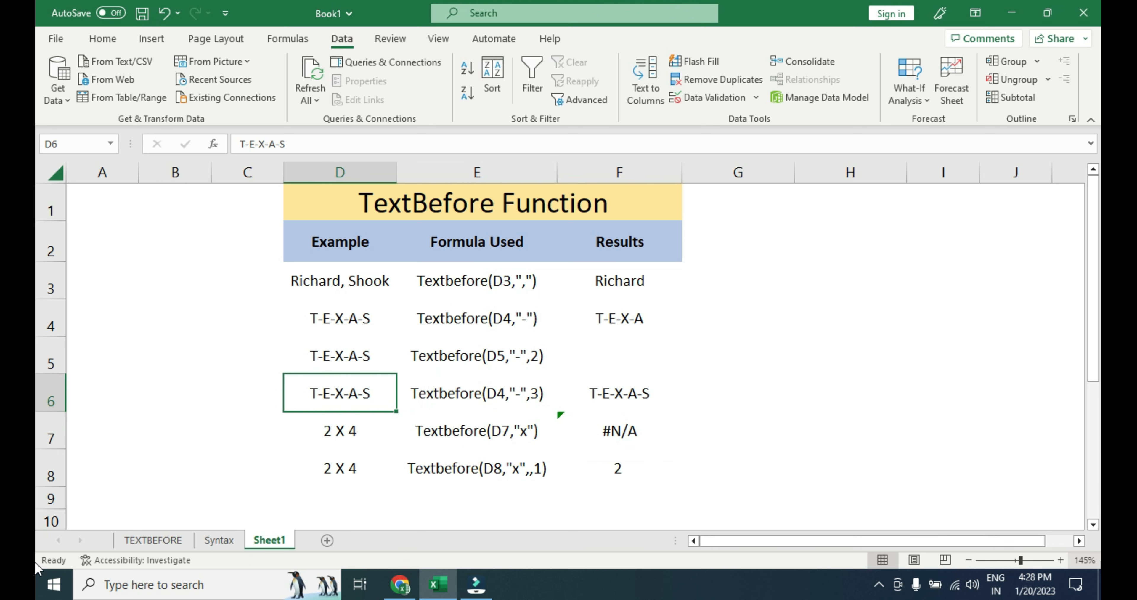
key(ctrl+c)
key(Left)
key(ctrl+v)
key(F2)
text(-)
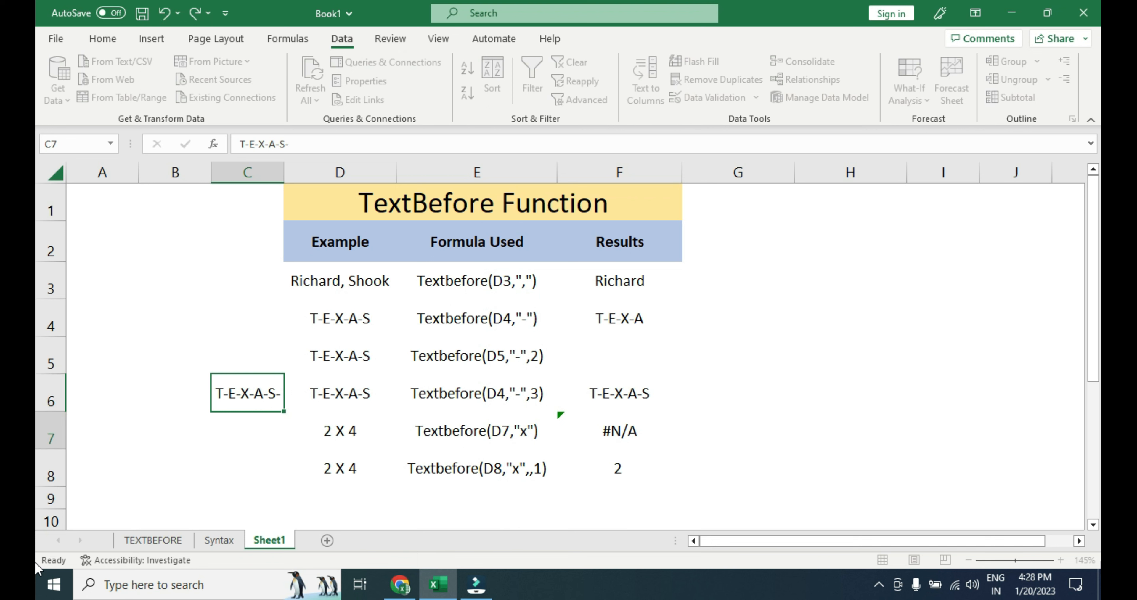
key(Return)
key(Up)
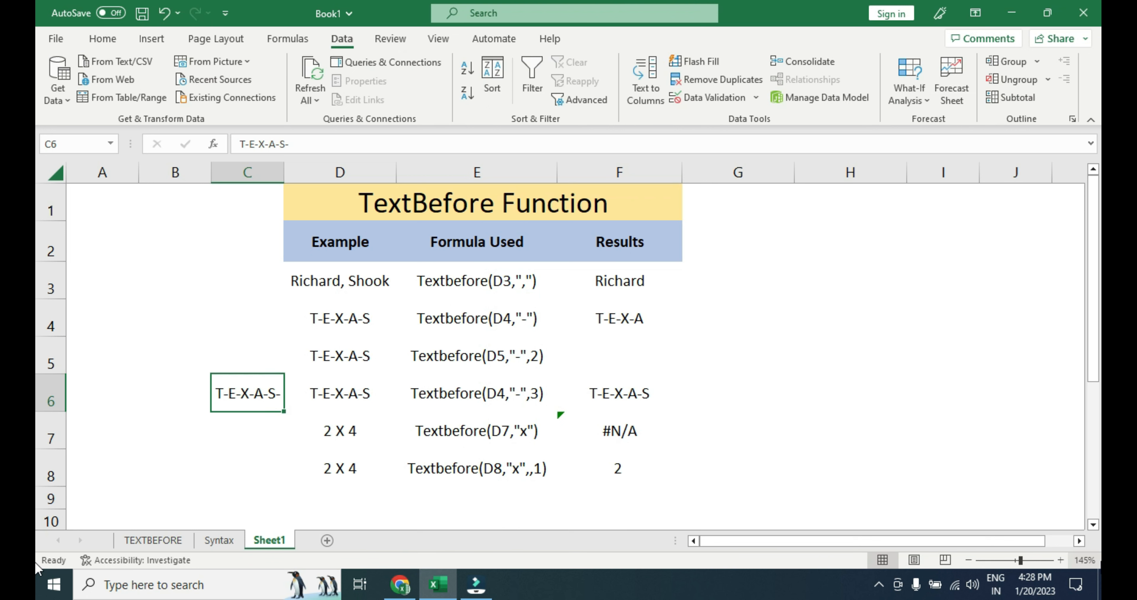
- Clear the sample text from cell C6 and go back to the formula cell F6
key(Delete)
key(Right)
key(Right)
key(Right)
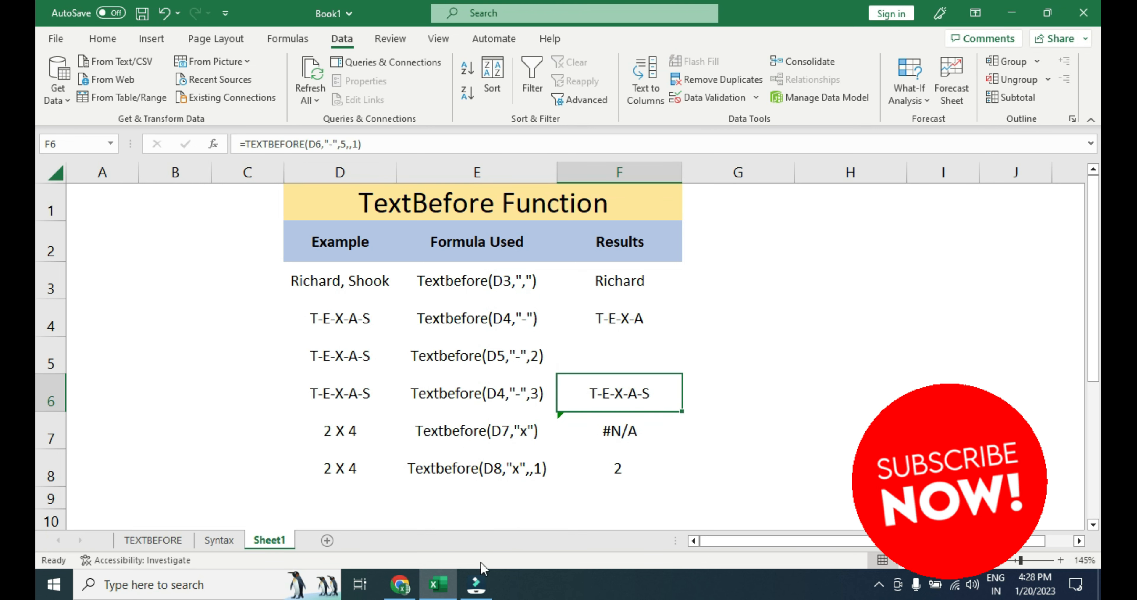
- Review the Match end options and the if not found description on the Syntax sheet
click(219, 541)
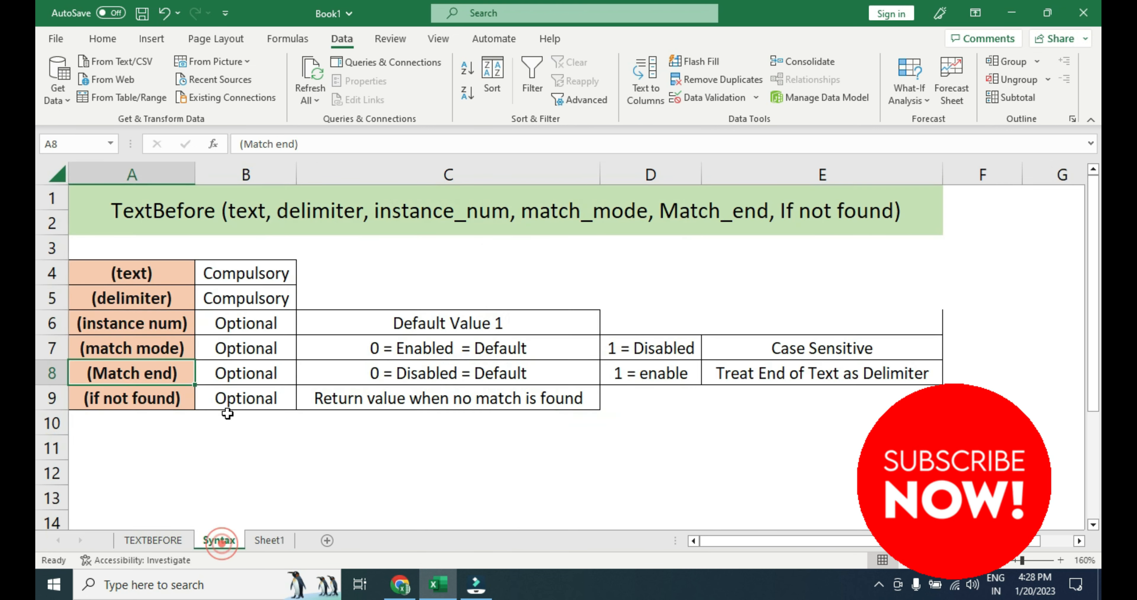
click(242, 375)
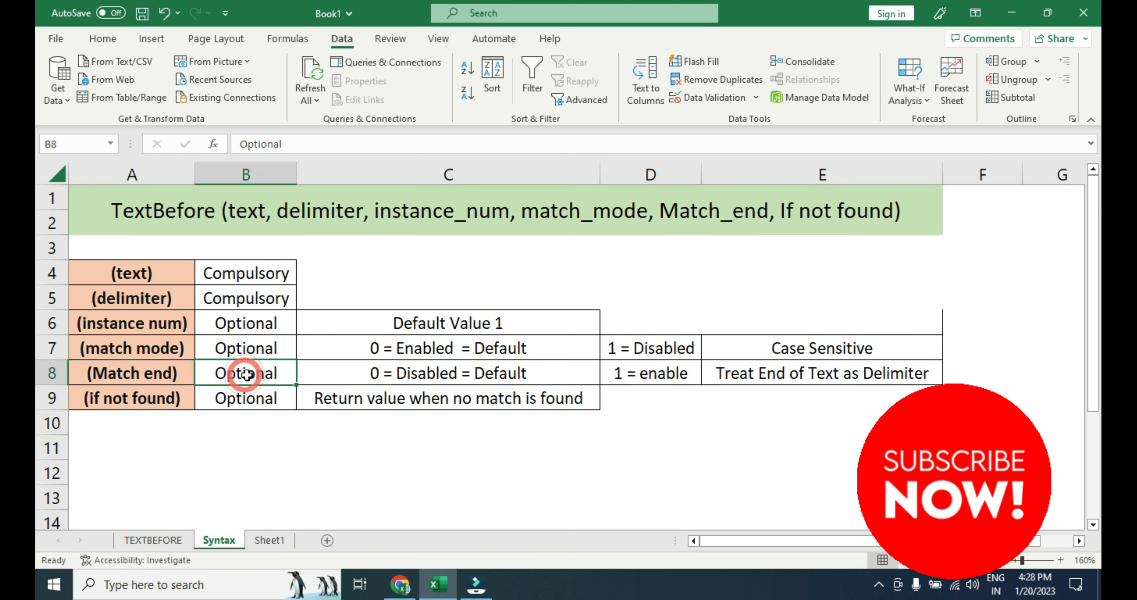
click(357, 376)
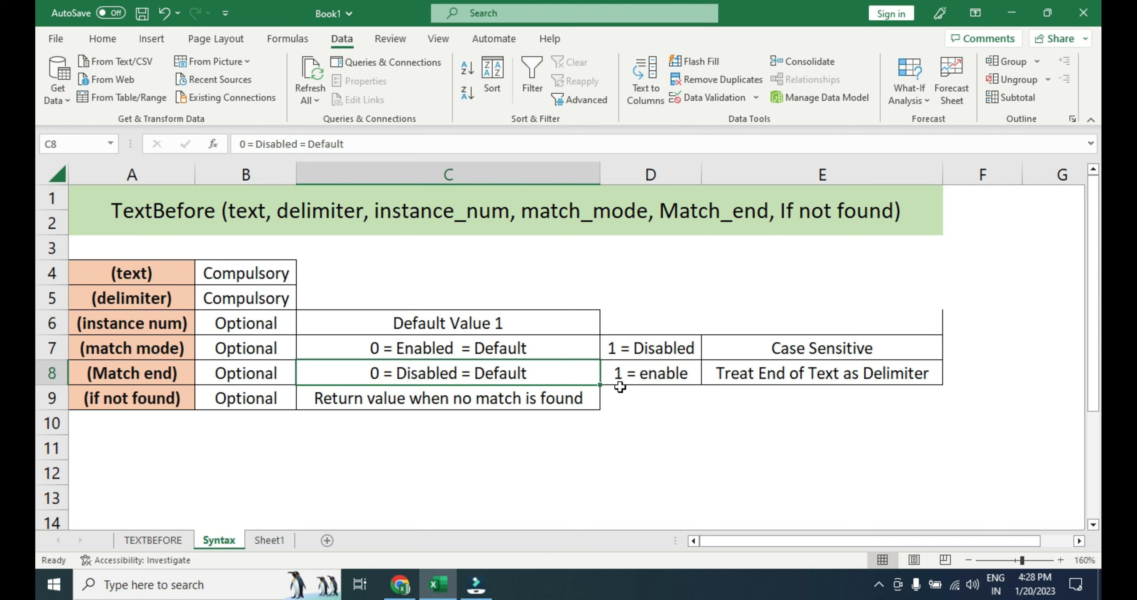
click(463, 400)
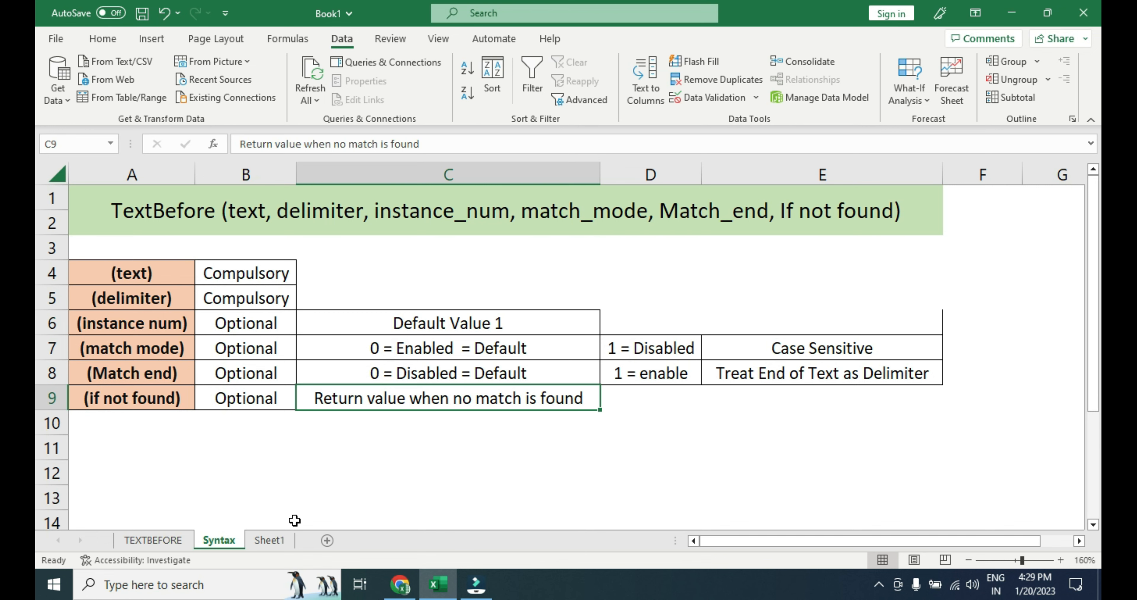
- Copy the T-E-X-A-S text from cell D6 to cell D9 on Sheet1
click(269, 540)
key(Left)
key(Left)
key(Right)
key(Right)
key(F2)
key(Escape)
key(Left)
key(Left)
key(ctrl+c)
key(Down)
key(Down)
key(Down)
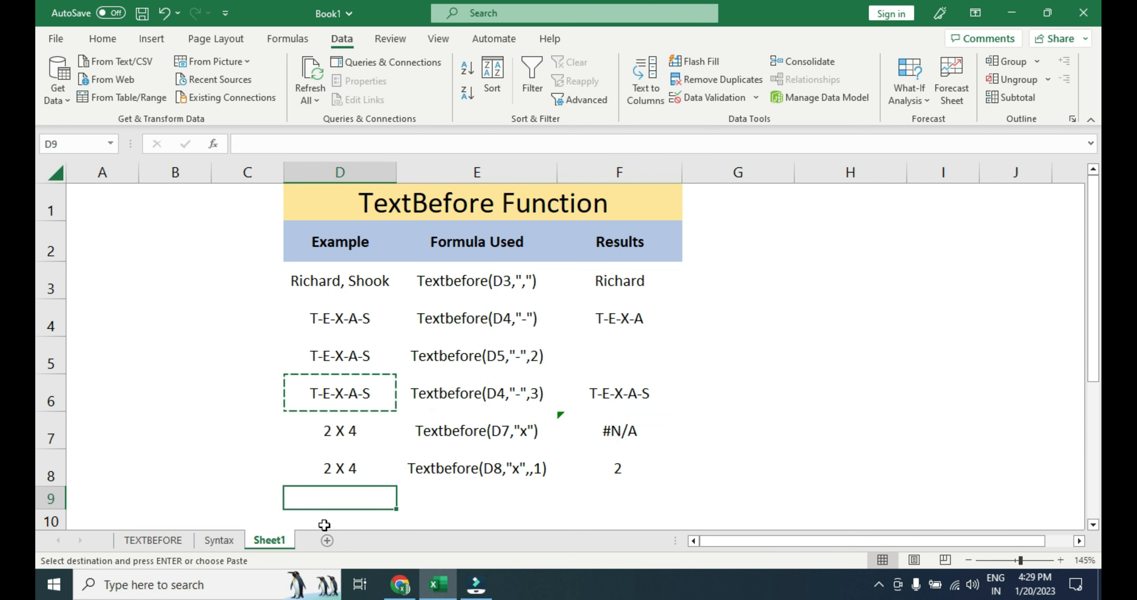
key(ctrl+v)
- Enter the formula =TEXTBEFORE(D9,"-",5) in cell F9
key(Right)
key(Right)
text(=textbefo)
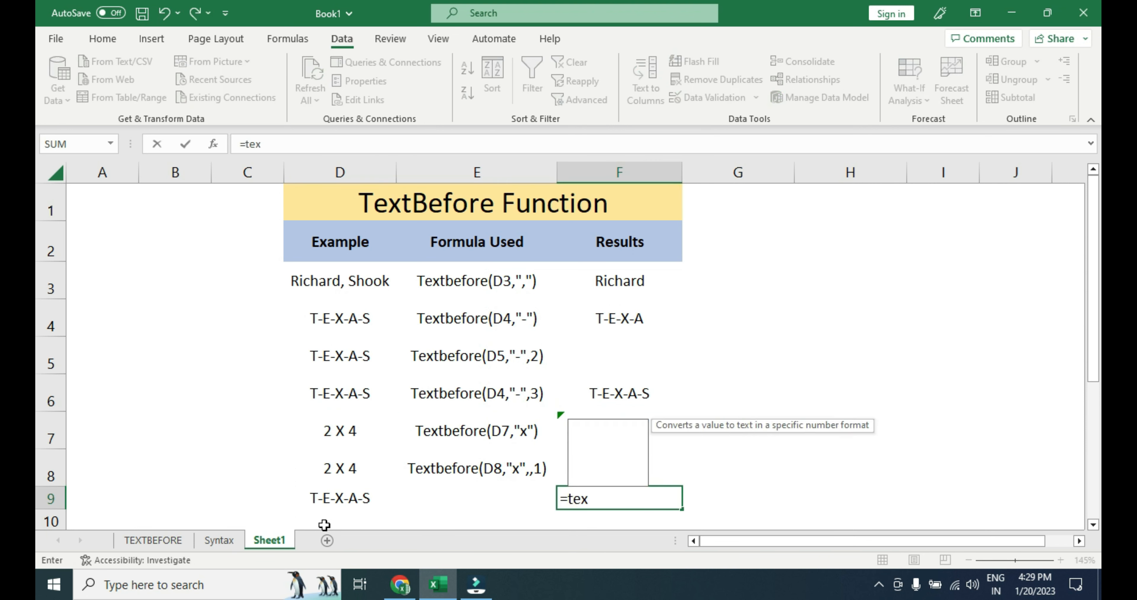
key(Tab)
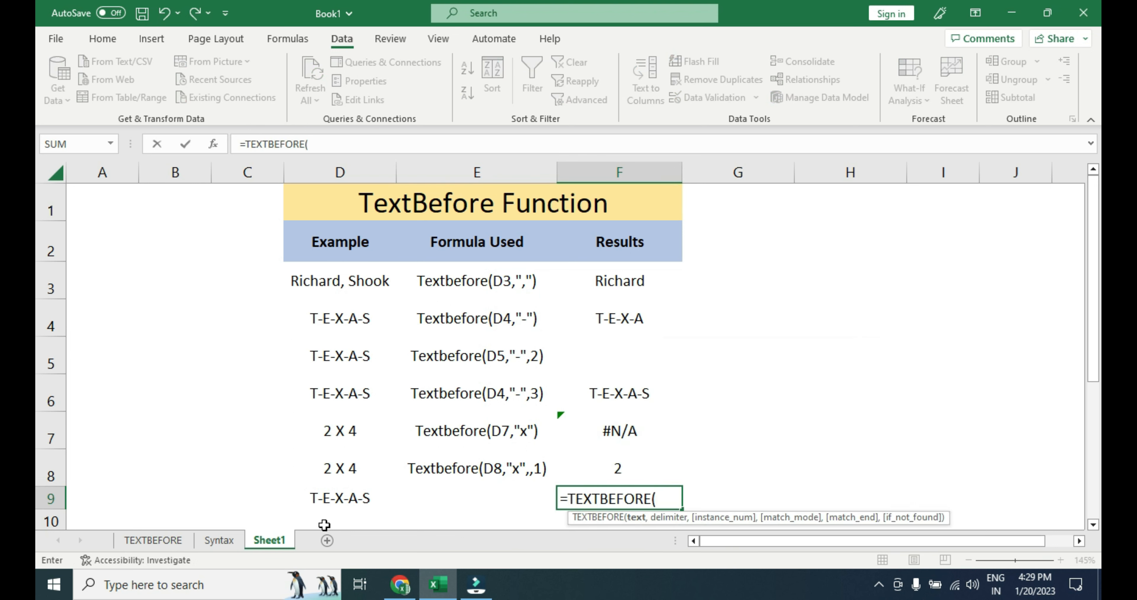
key(Left)
key(Left)
text(,")
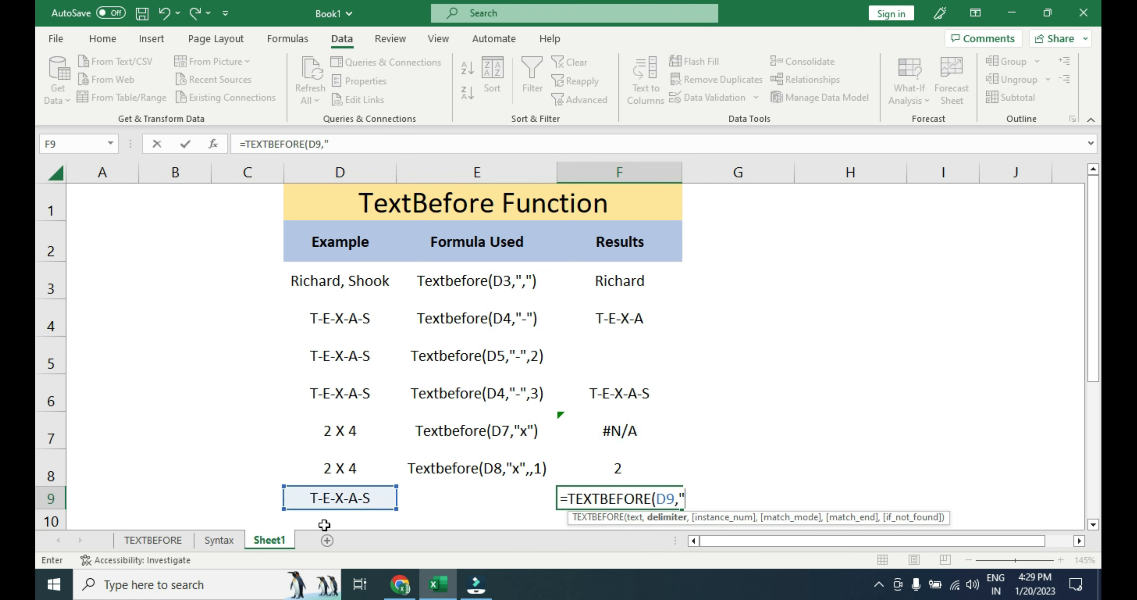
text(-",5)
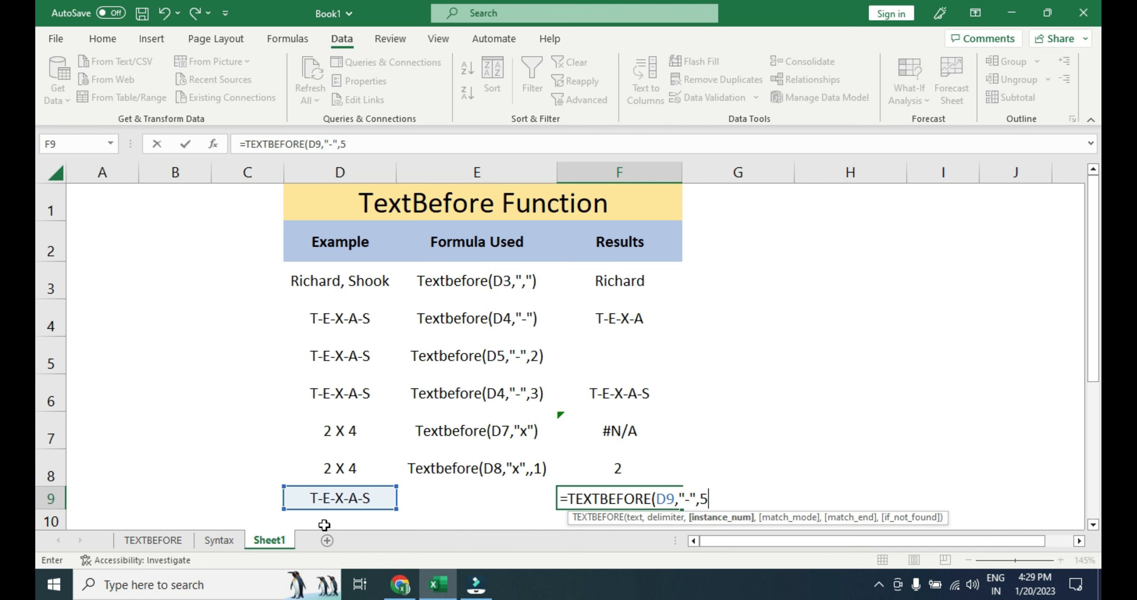
text())
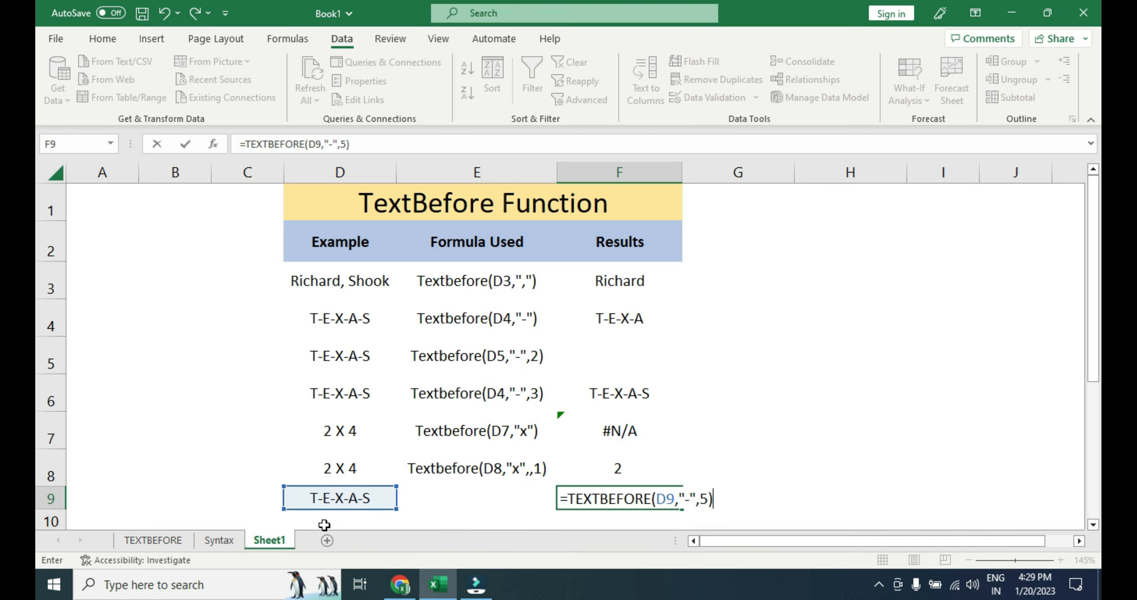
key(Return)
- Extend cell F9's formula with empty match mode and match end and "oopes" as the if-not-found value, giving =TEXTBEFORE(D9,"-",5,,,"oopes")
key(Up)
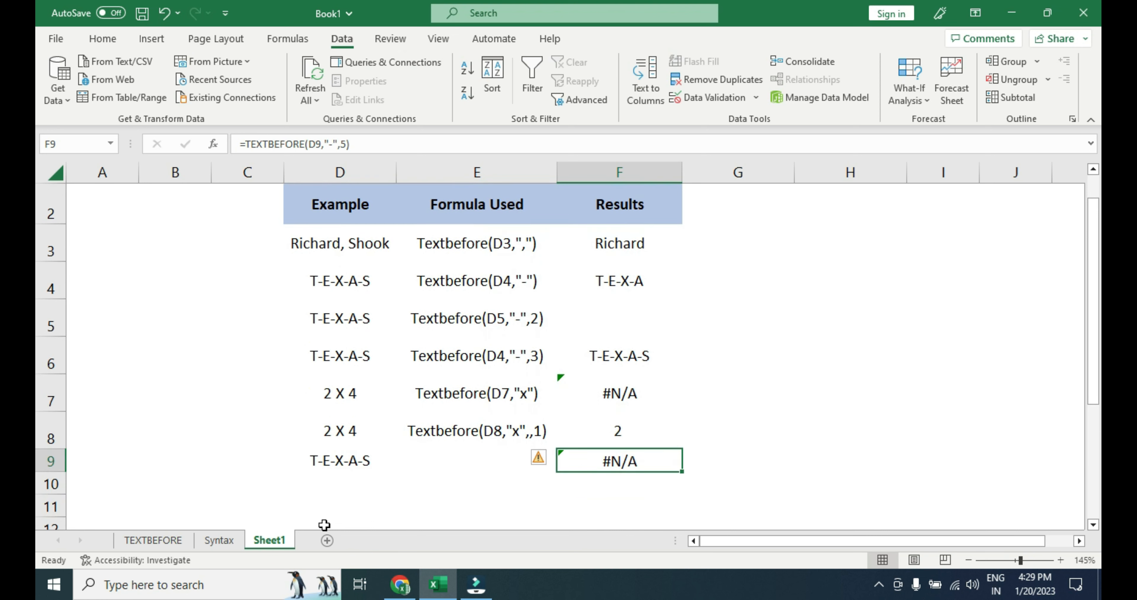
key(F2)
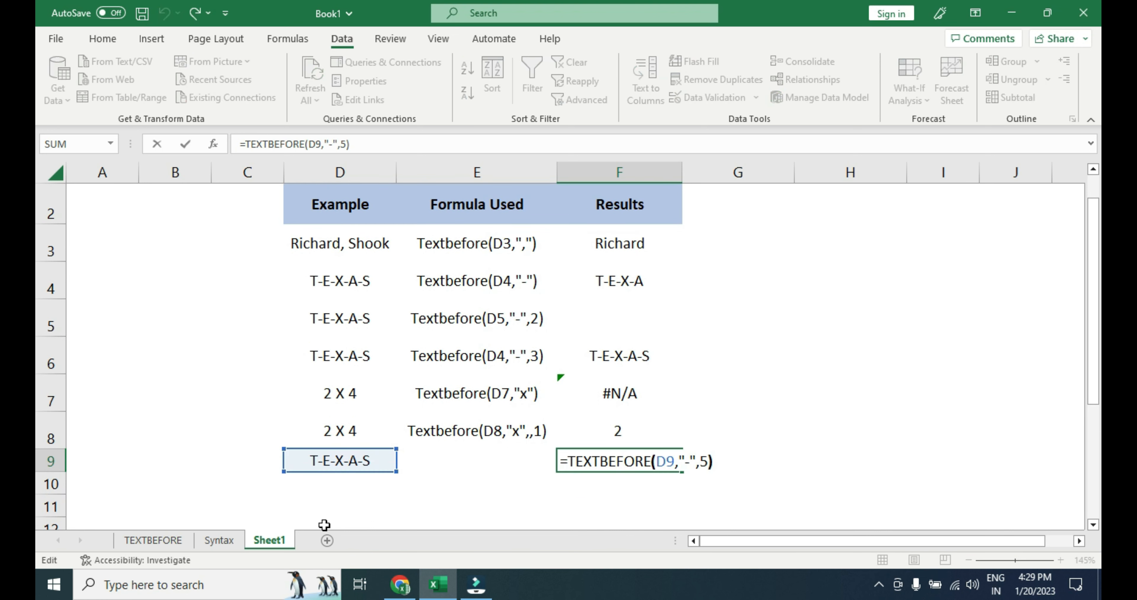
text(,,)
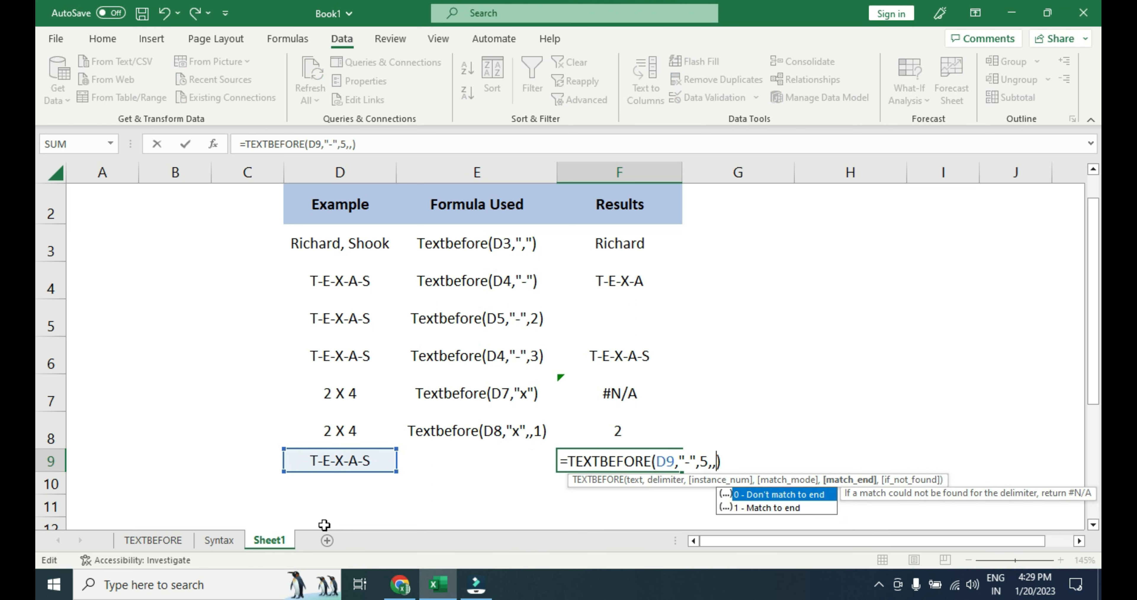
text(,)
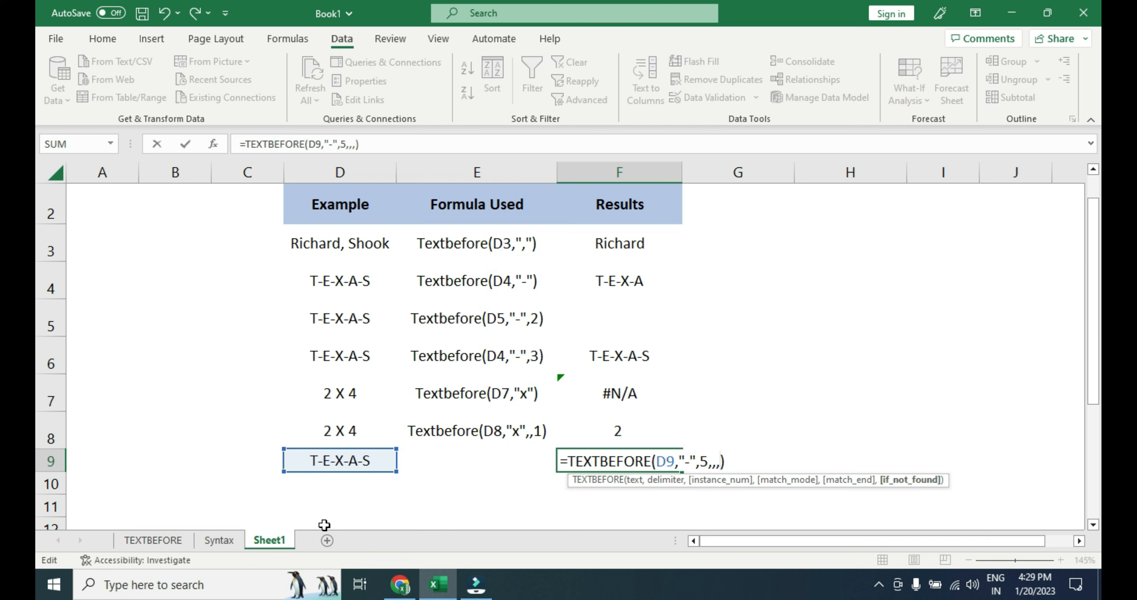
text("oopes")
key(Return)
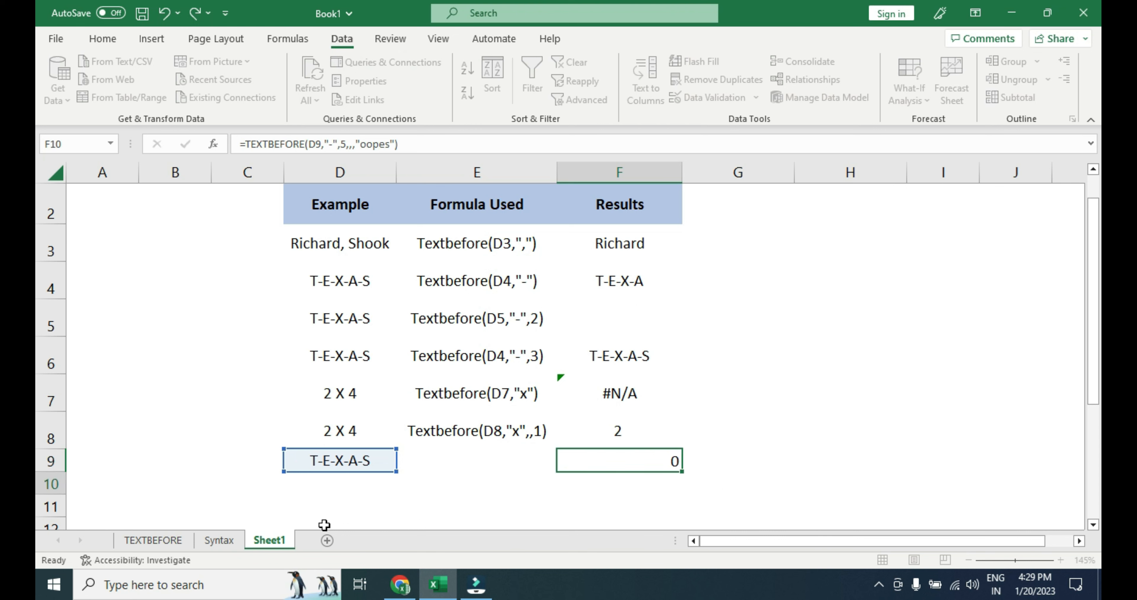
key(Up)
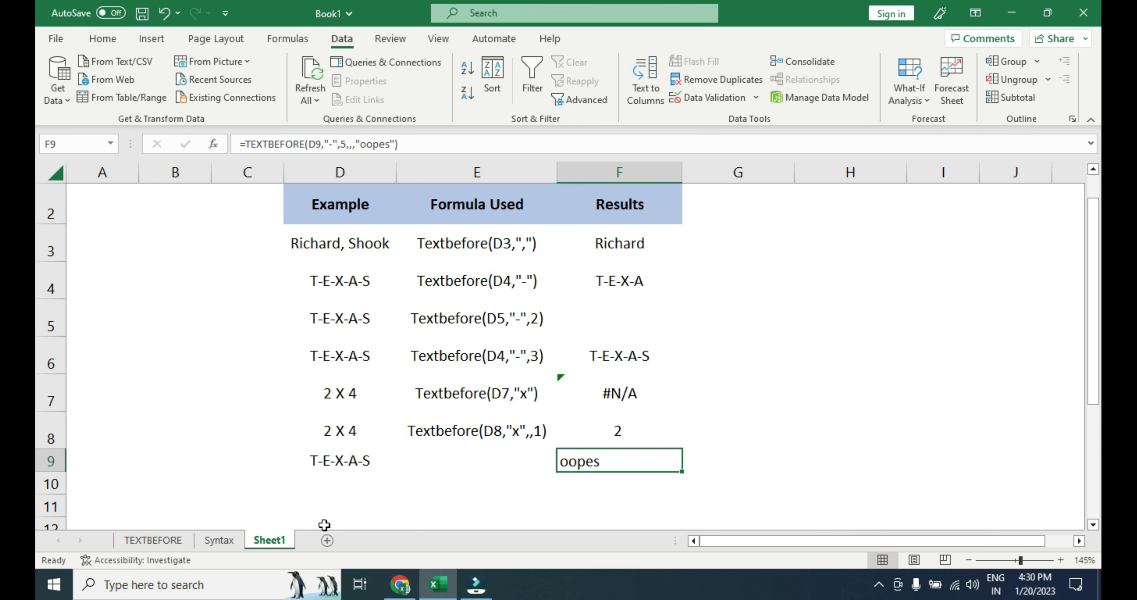
scroll(325, 525, up, 1)
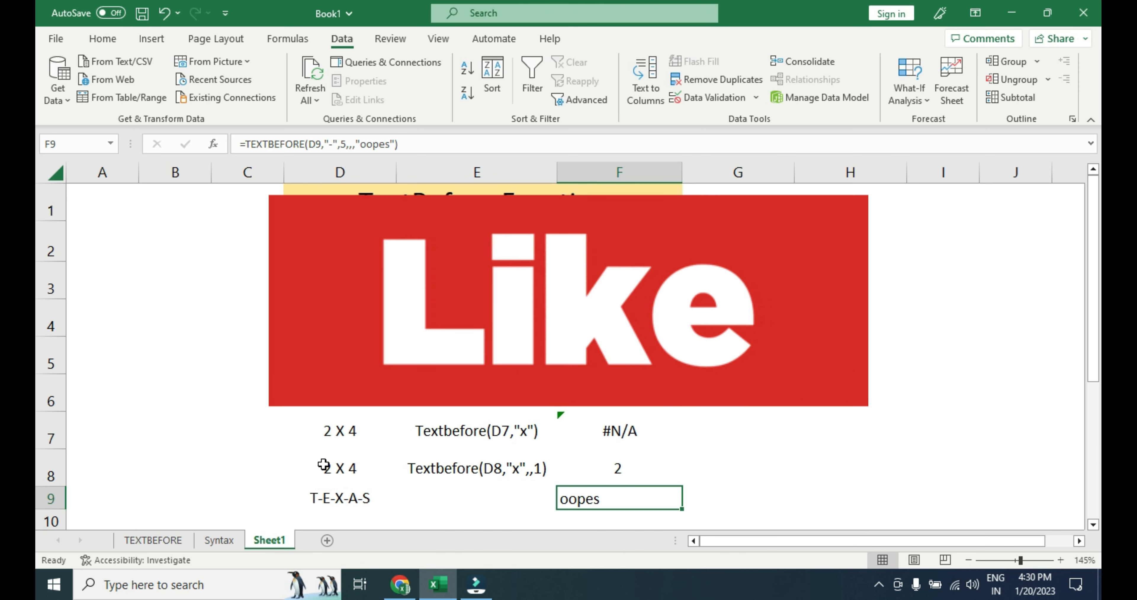
- Switch to Chrome, show the Excel Online Advisor YouTube channel's About page and highlight the contact details in its description
click(400, 585)
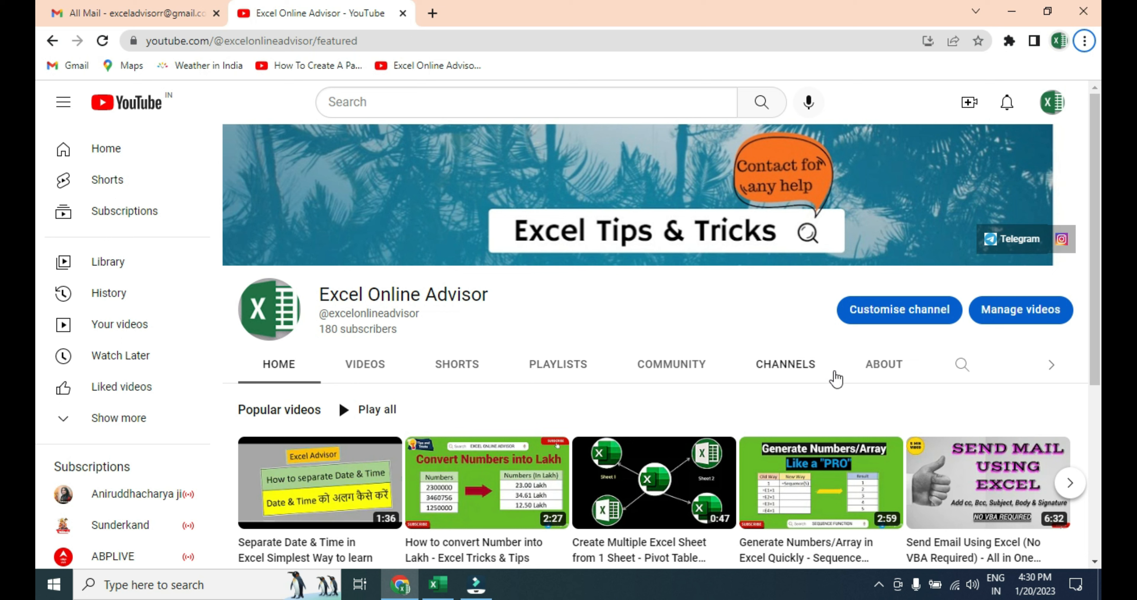
click(866, 365)
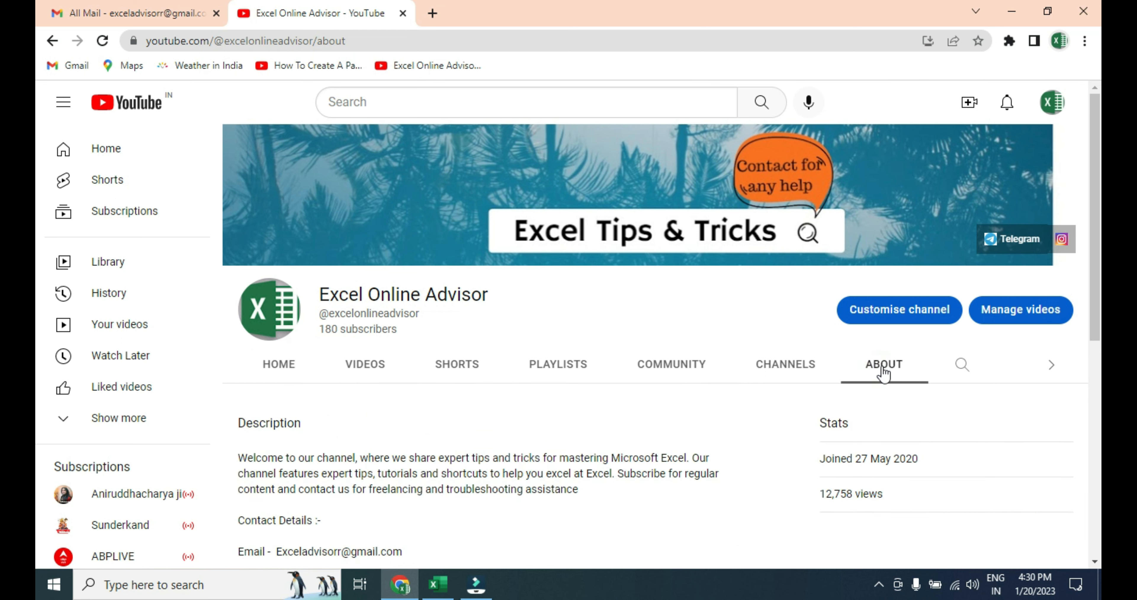
scroll(812, 351, down, 3)
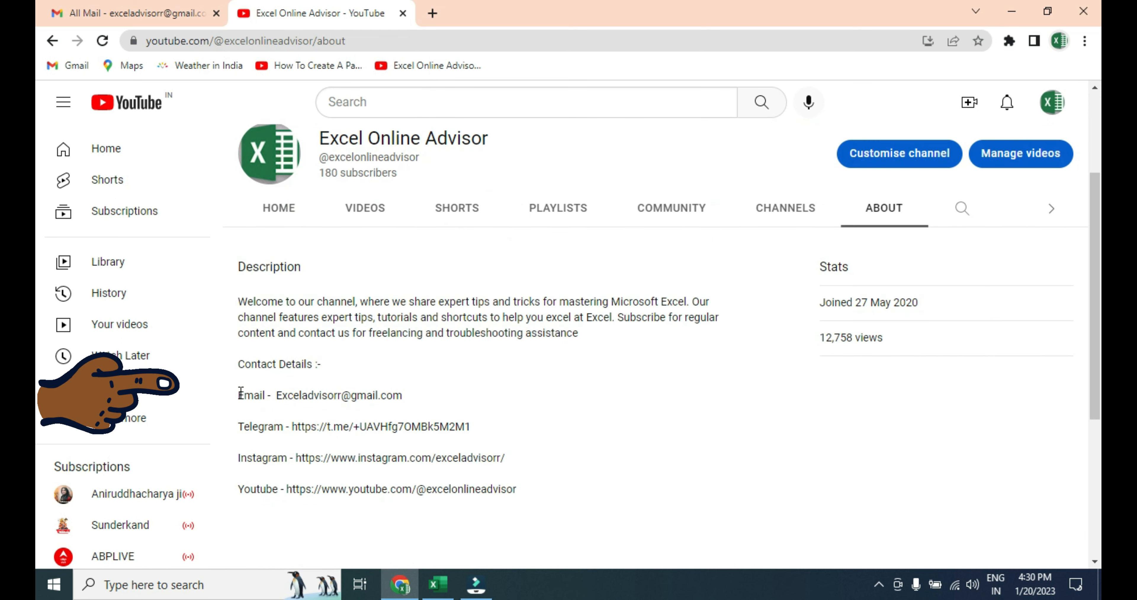
drag(239, 393, 526, 493)
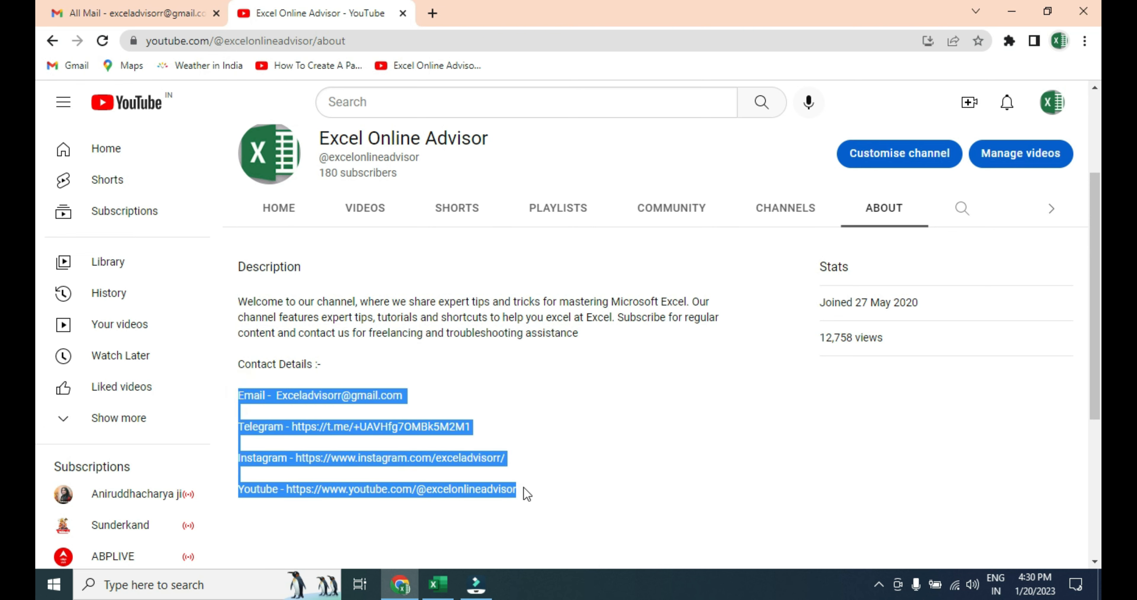